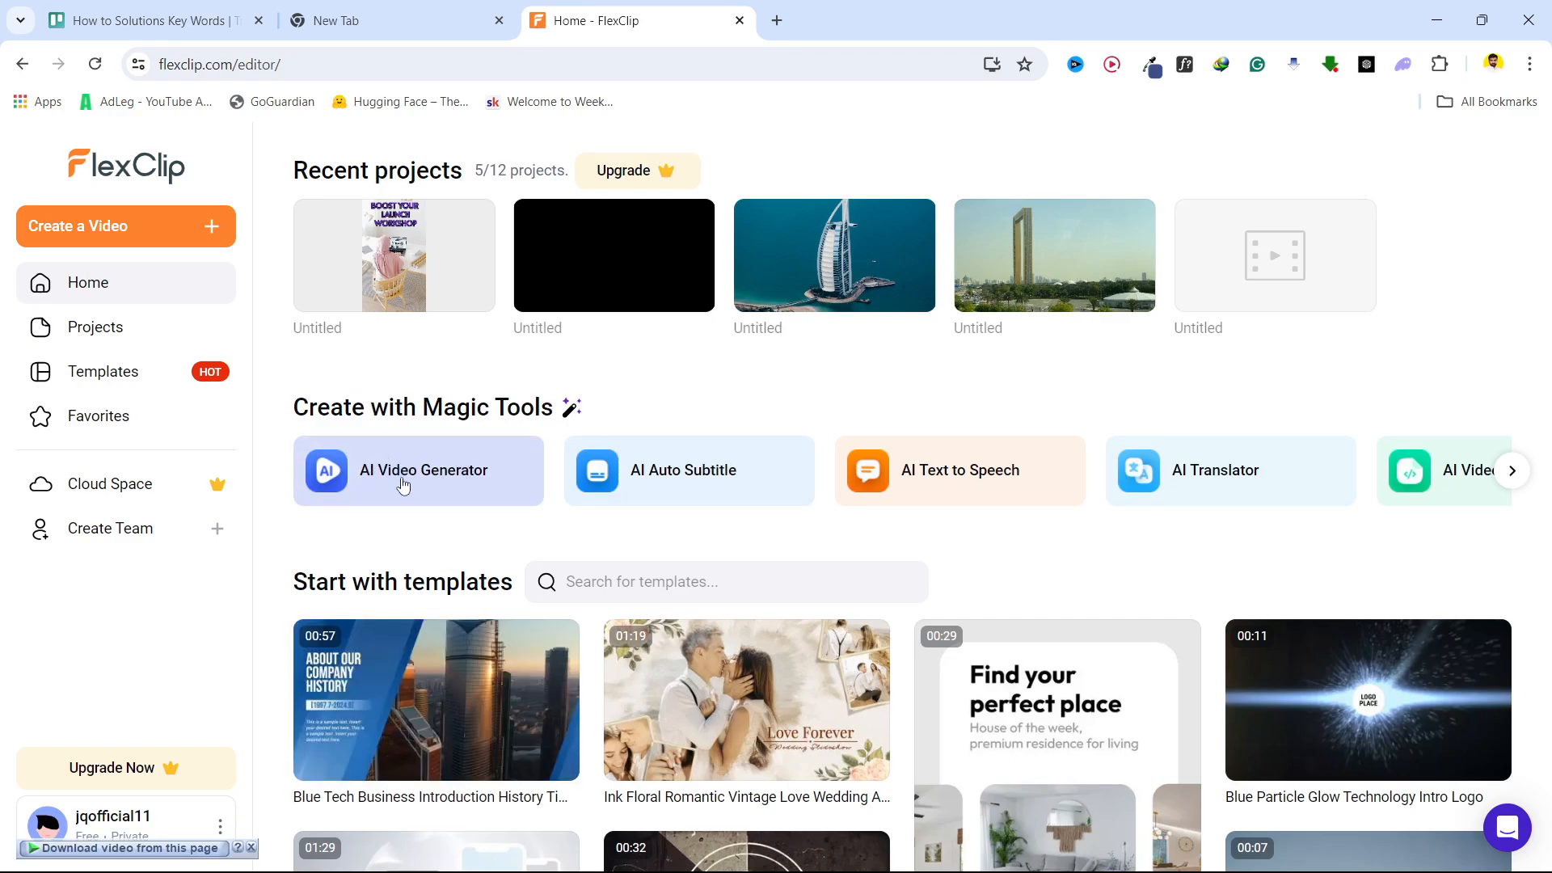
- Open the AI Video Generator magic tool and choose AI Text to Video
click(404, 484)
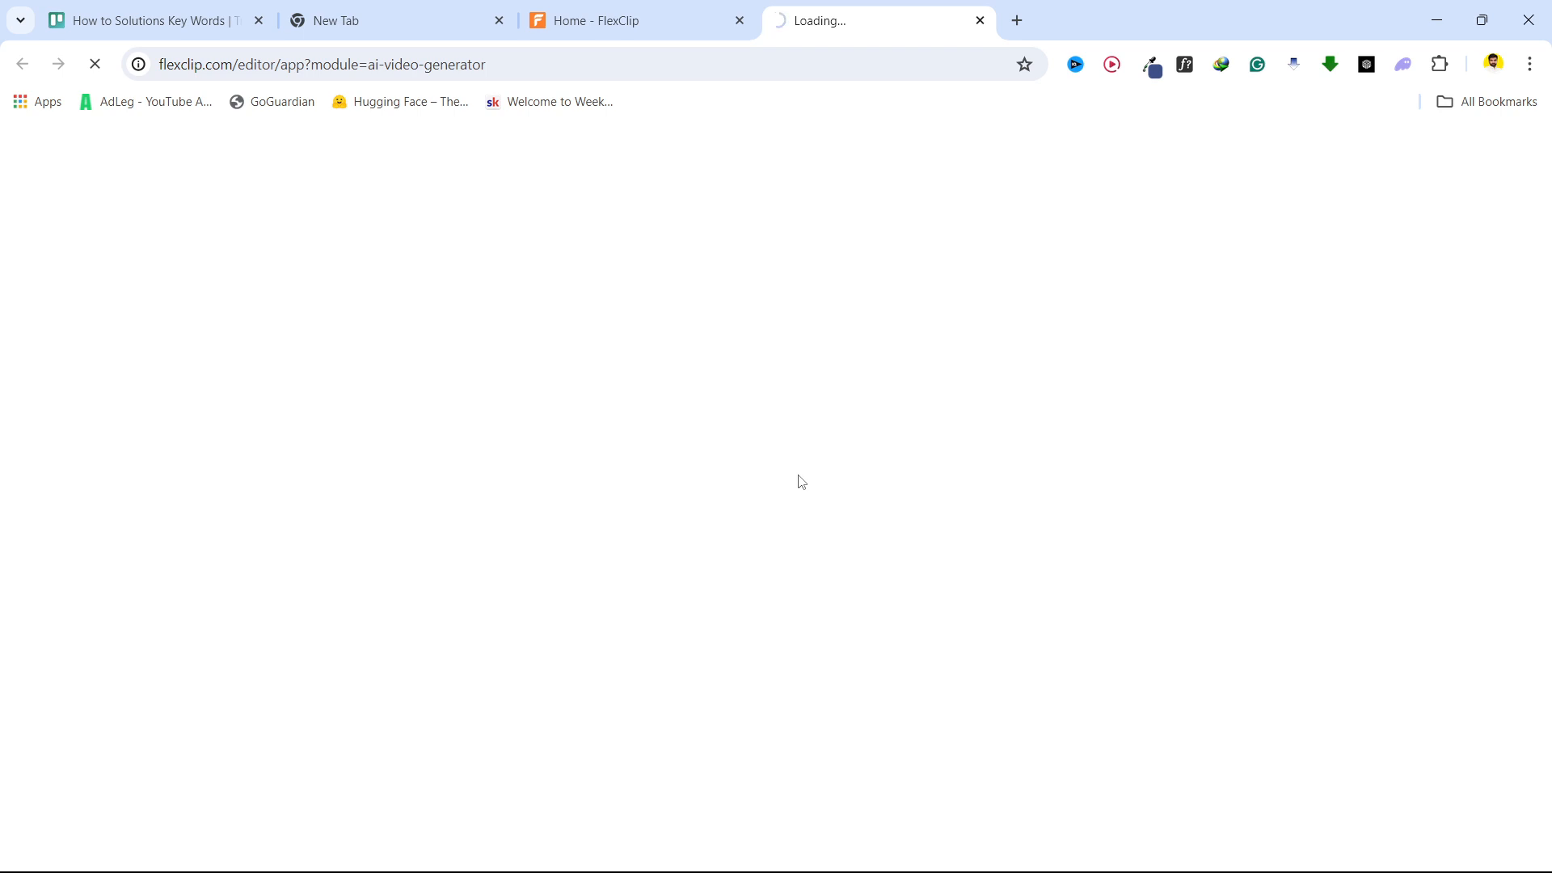
click(652, 28)
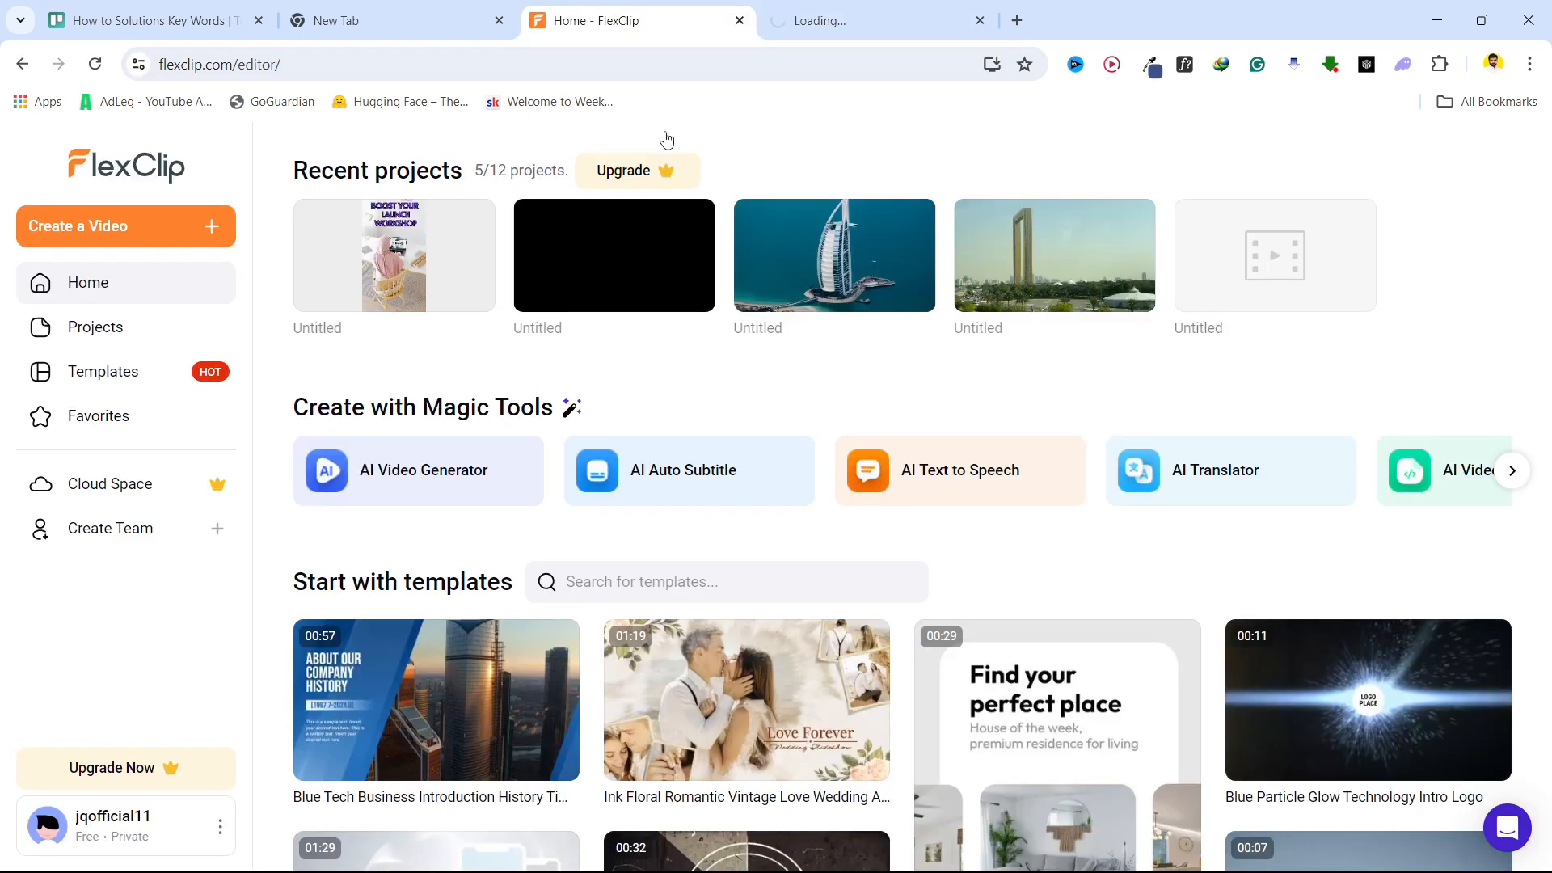
click(881, 19)
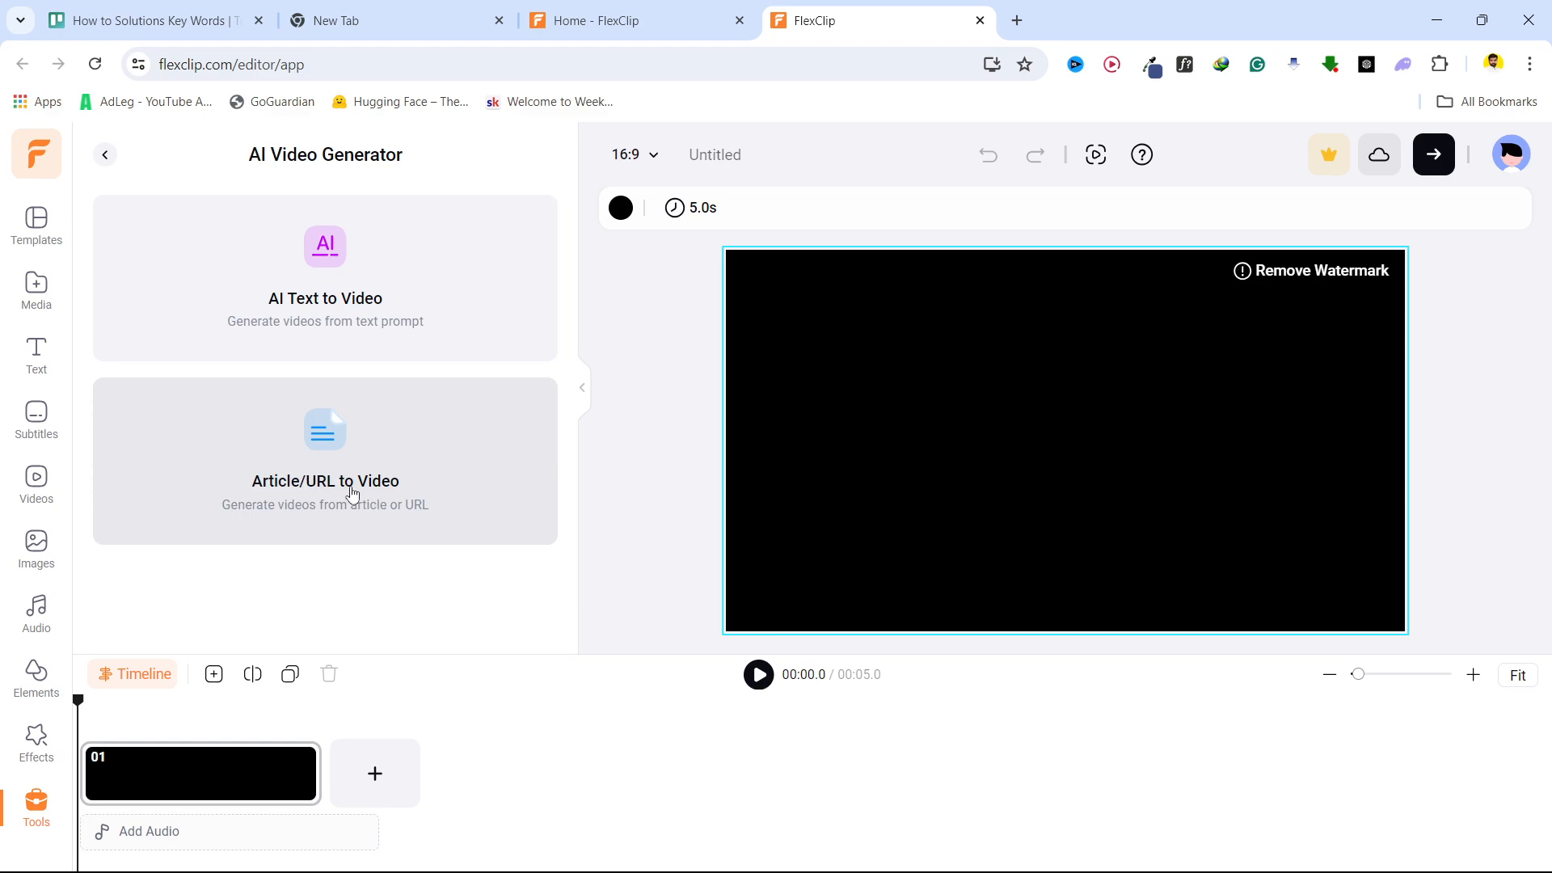
click(358, 315)
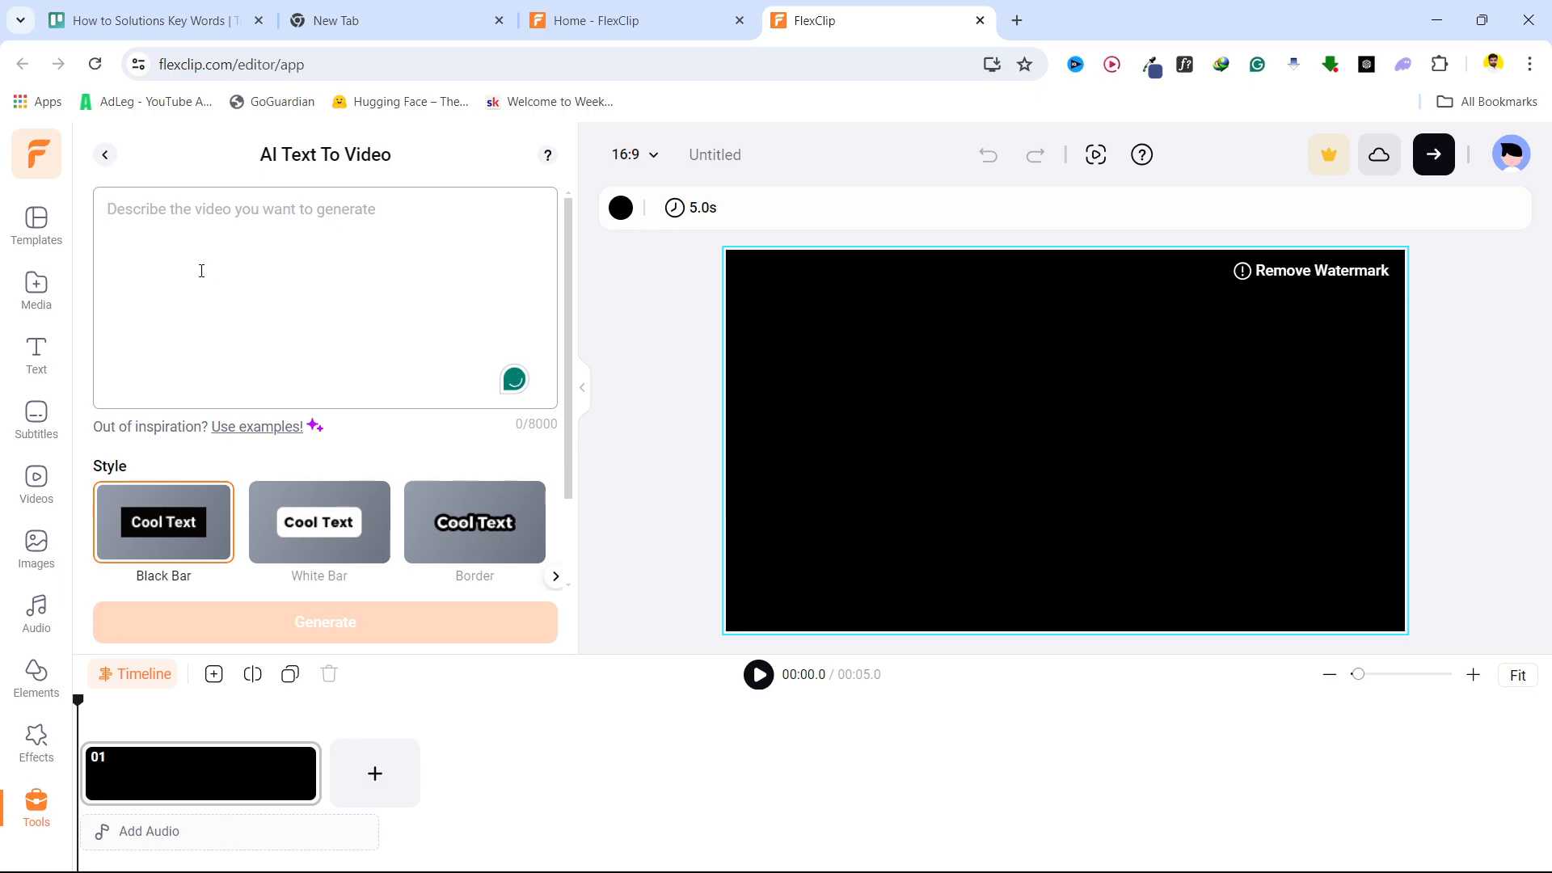
- Generate a video from the prompt "In this video I am going to share with you 10 best places to visit in bali"
text(In this video I am going to share with you 10 best places)
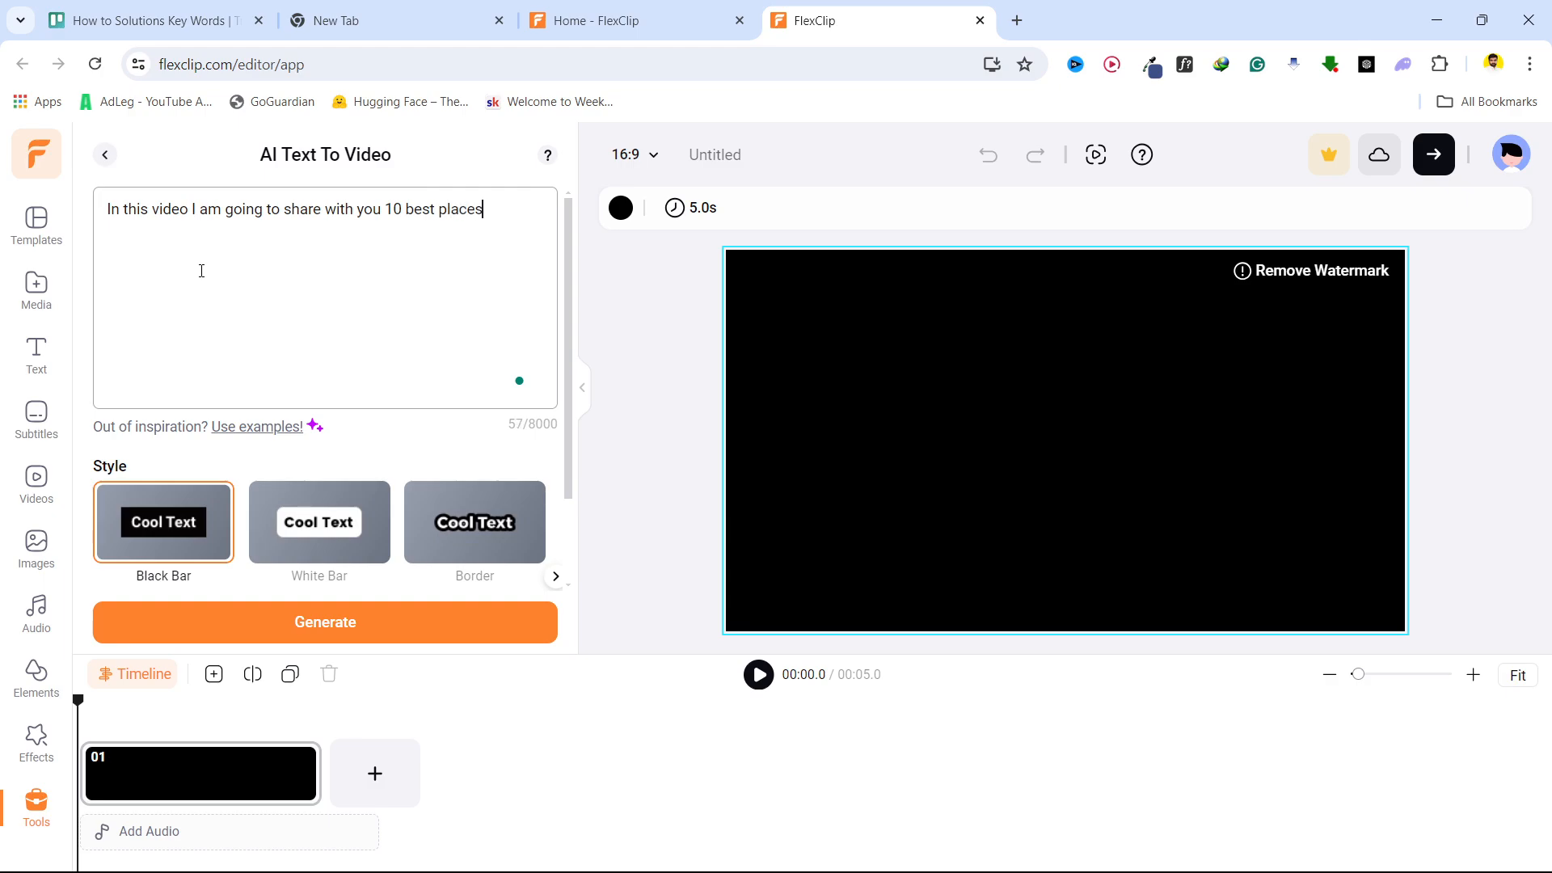
text(it in bali)
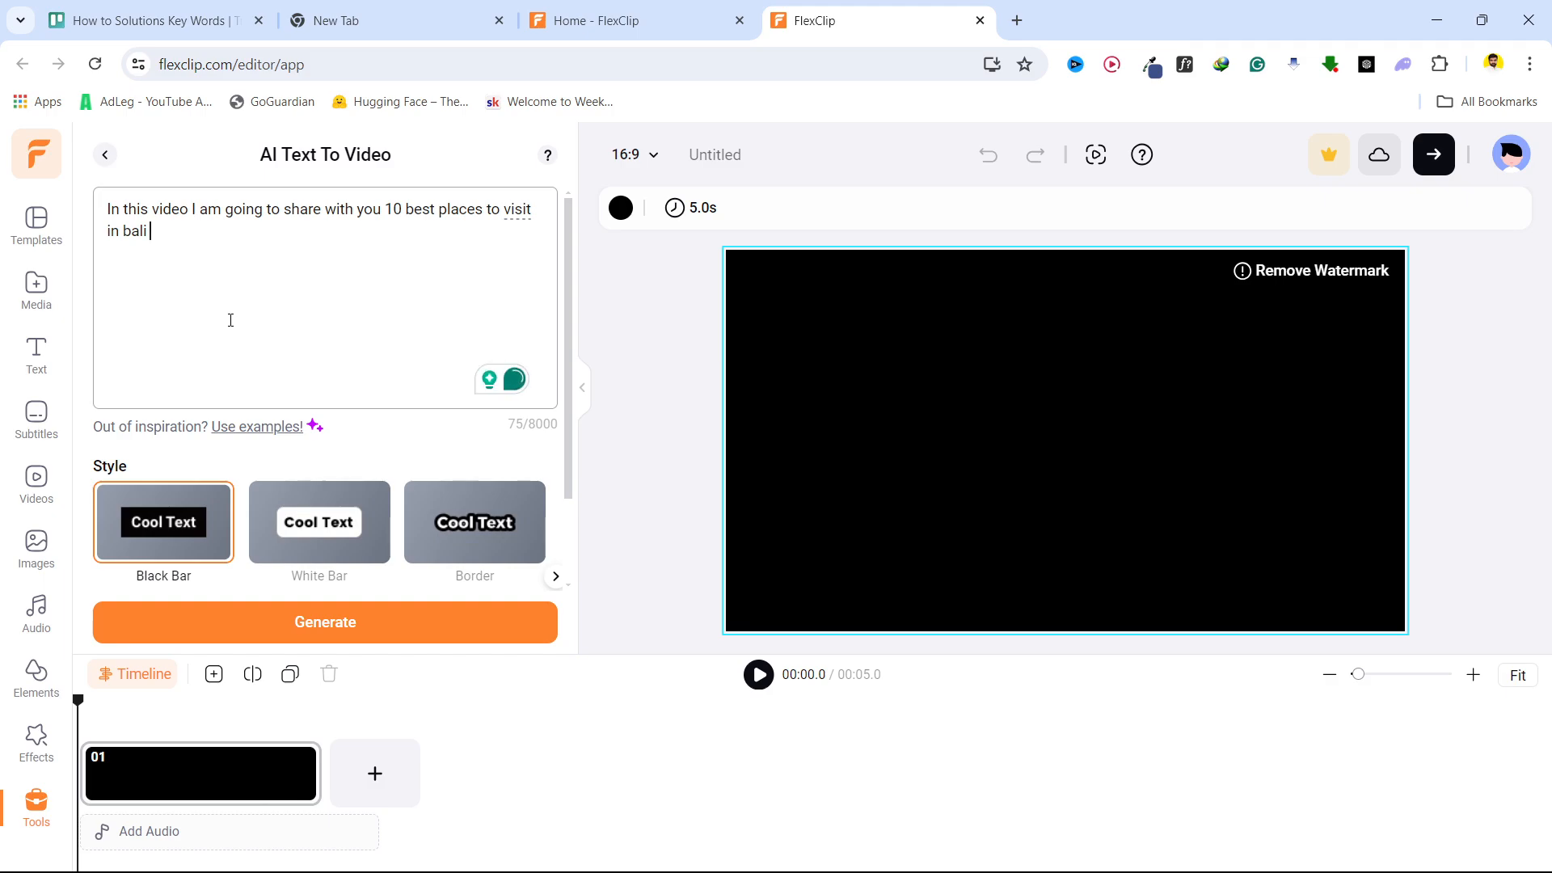
scroll(215, 308, down, 3)
scroll(243, 242, up, 3)
click(284, 627)
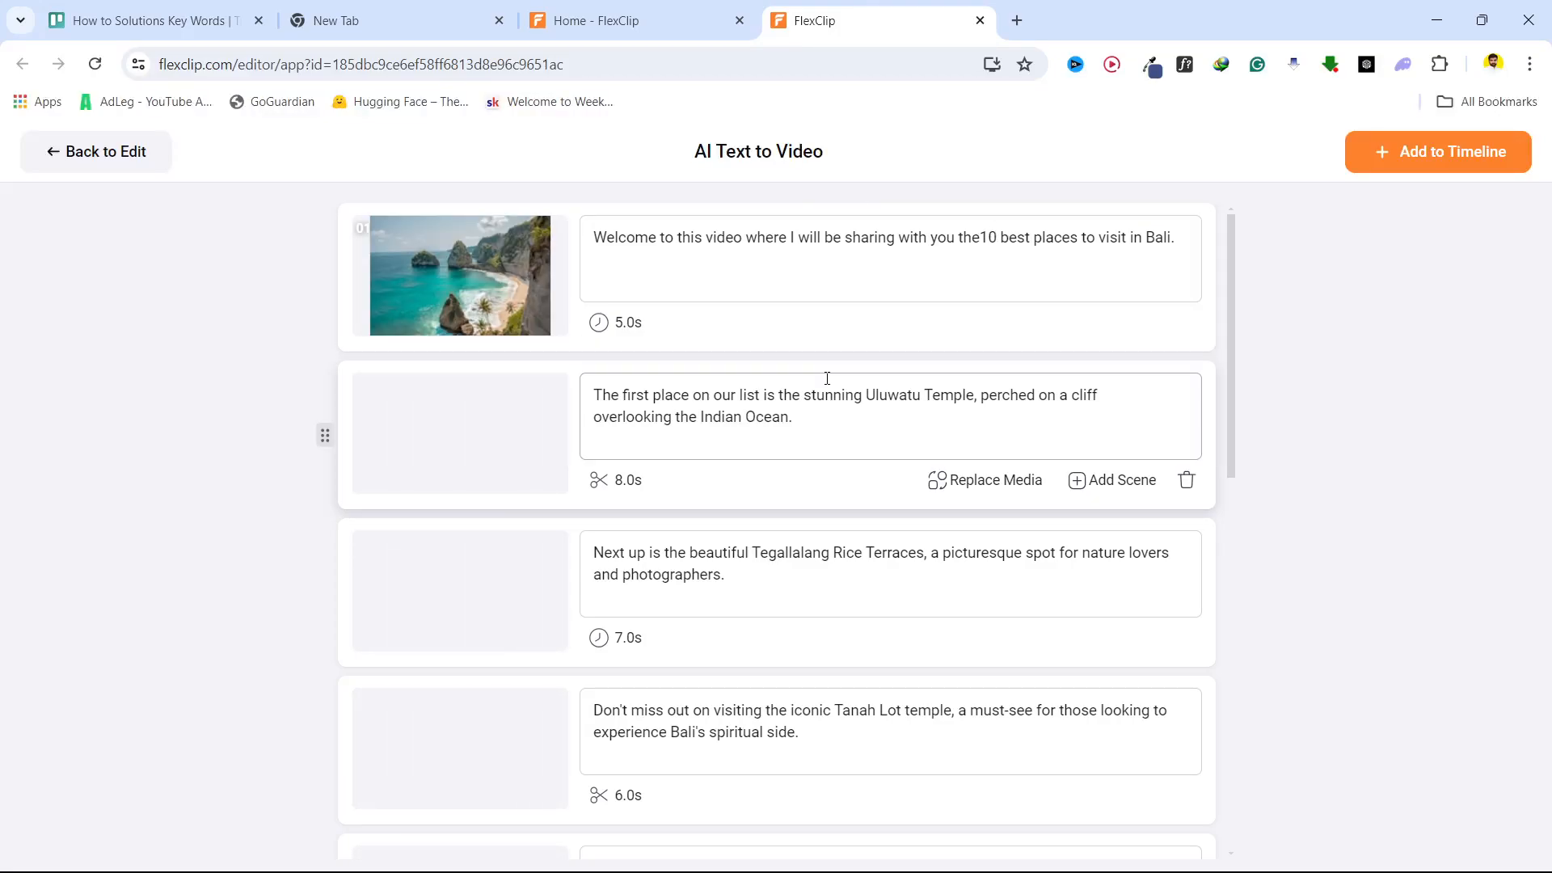
- Replace the first scene's media with the 15-second waterfall clip from the Bali stock results
click(485, 265)
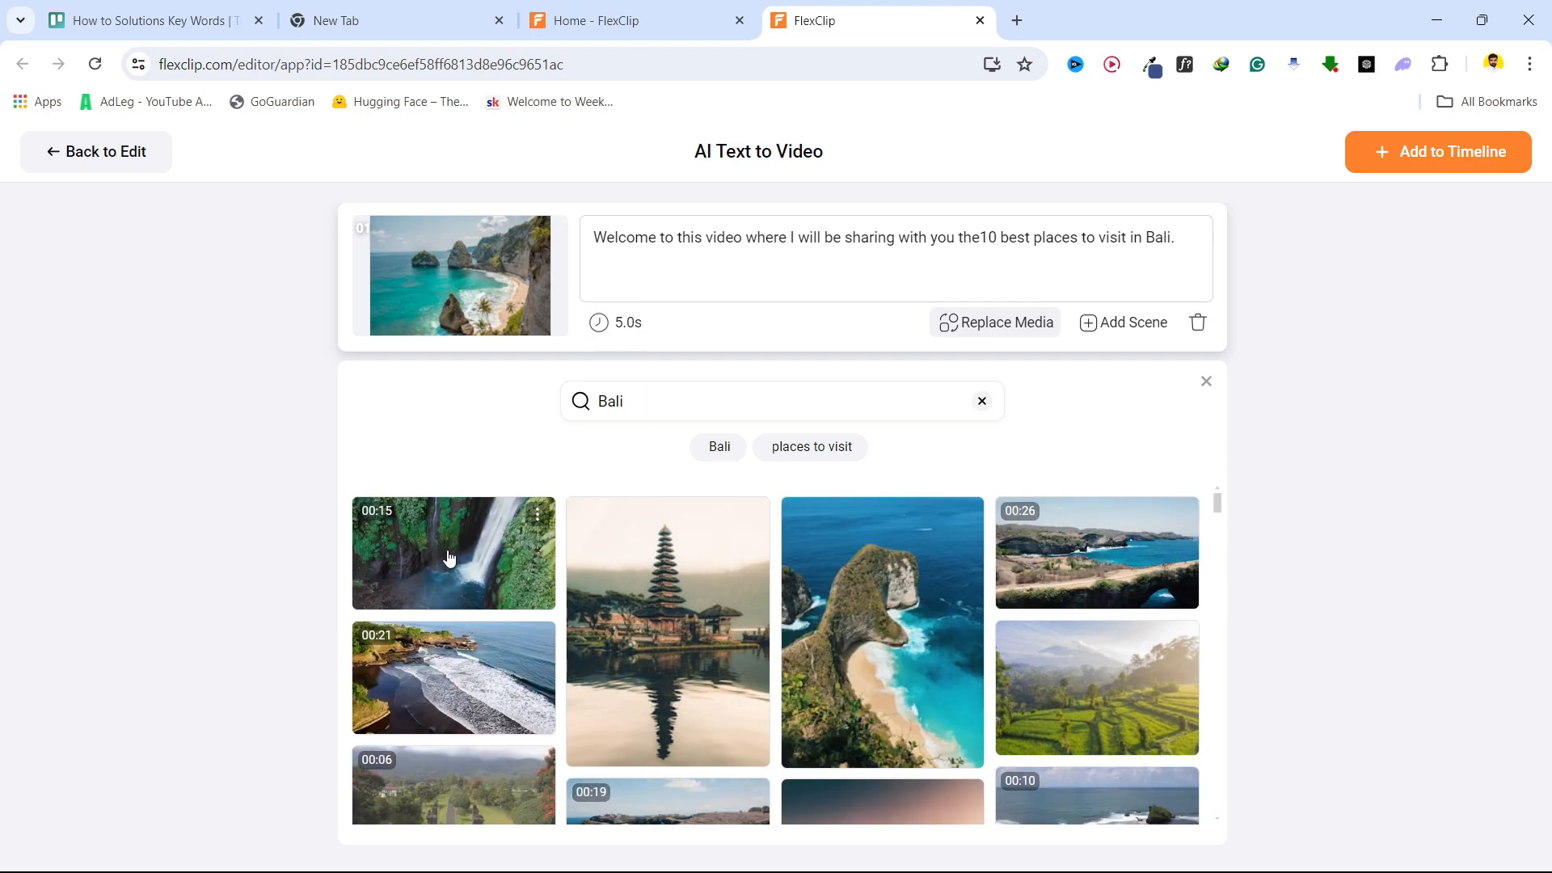
click(449, 558)
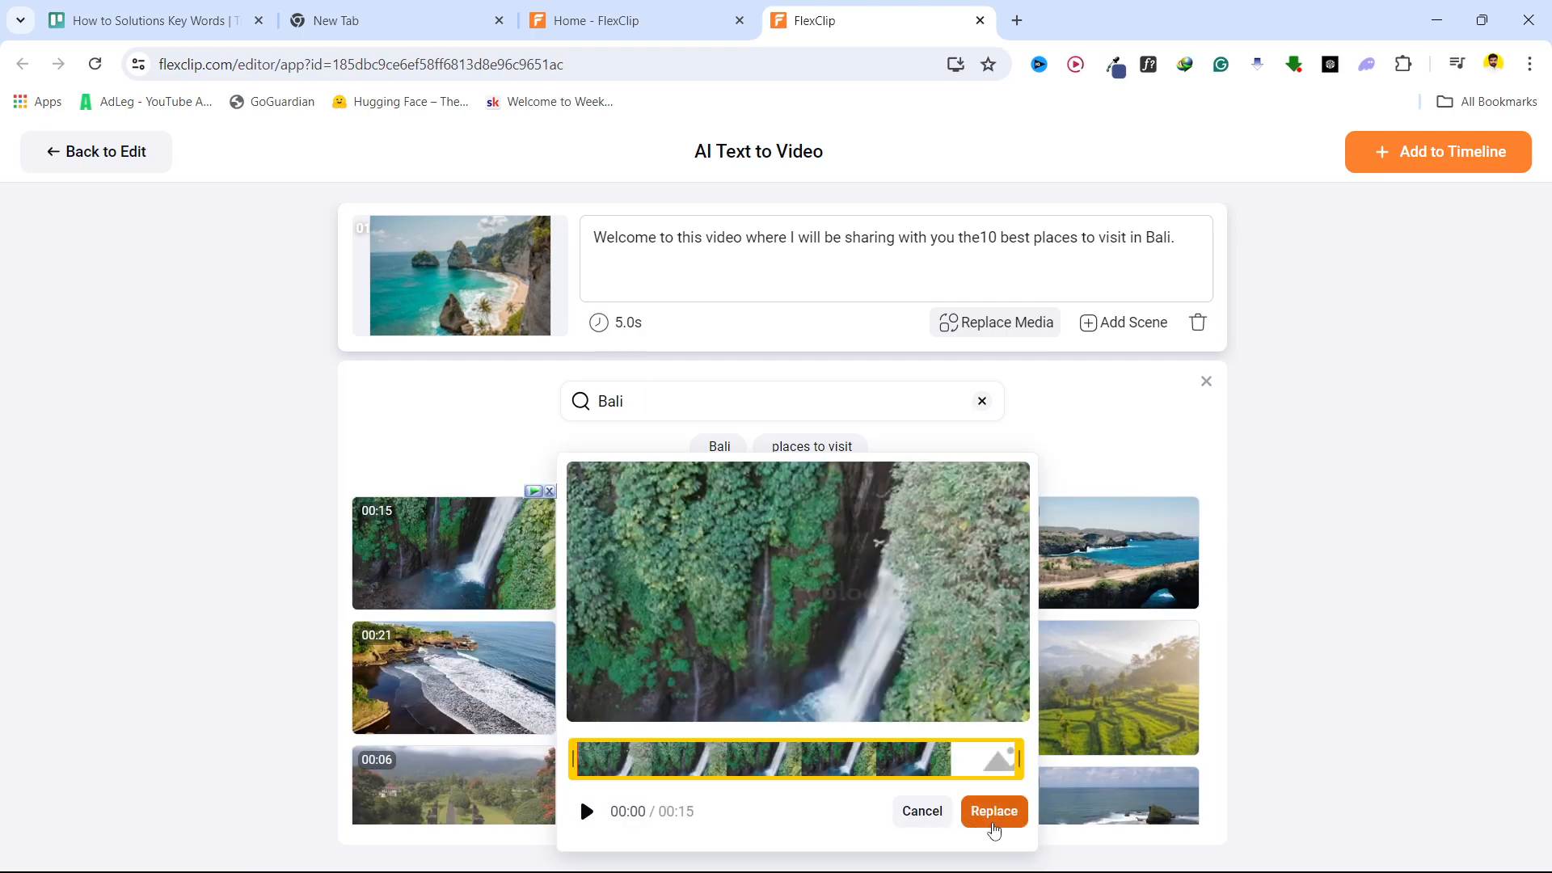
click(993, 811)
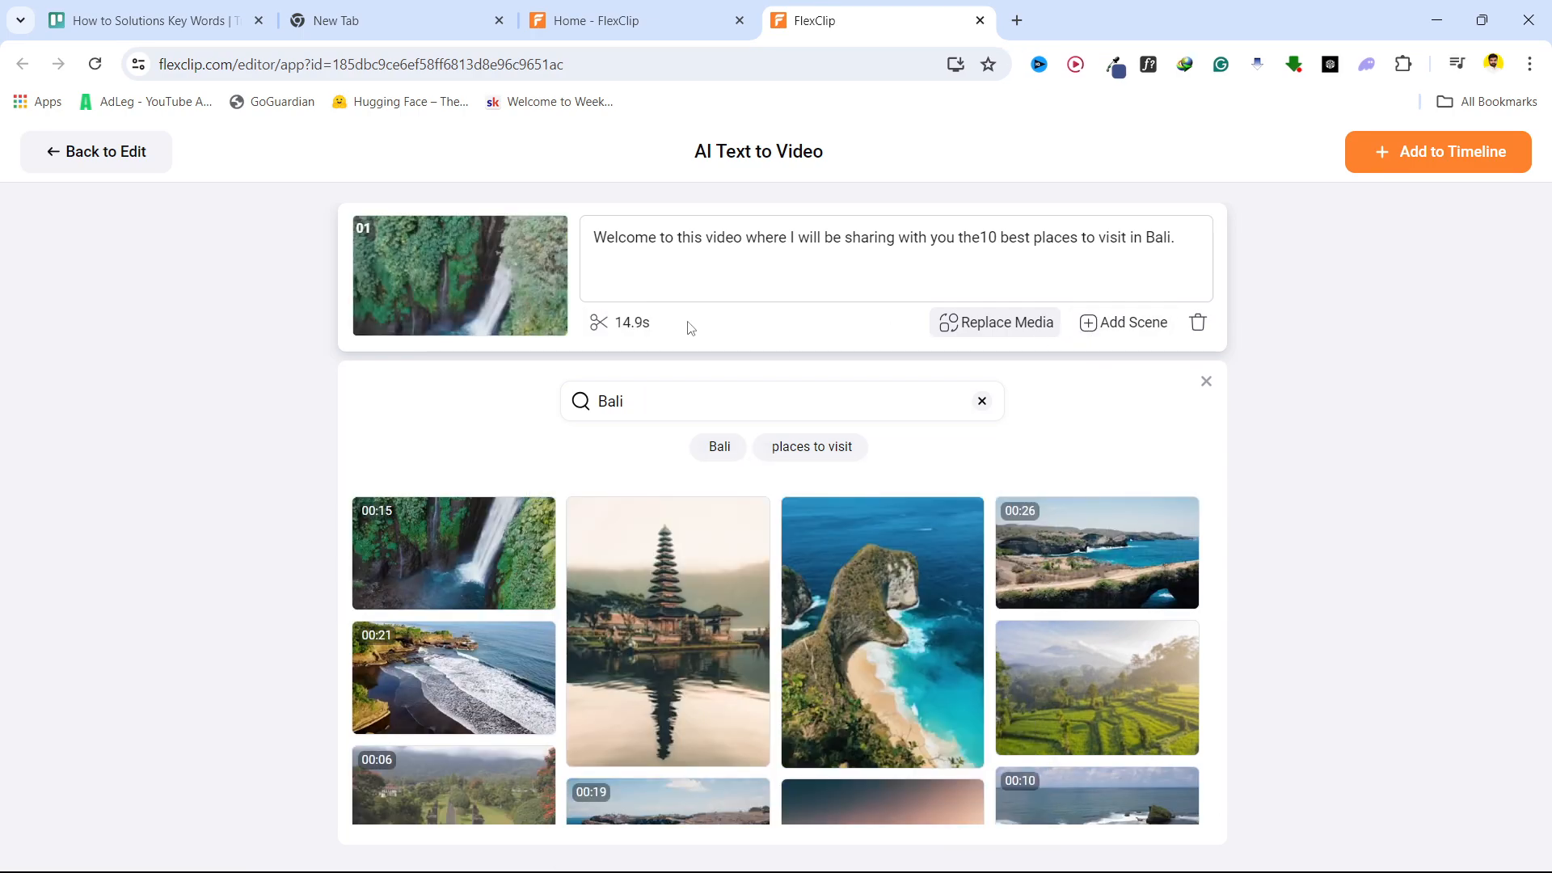
scroll(766, 590, down, 5)
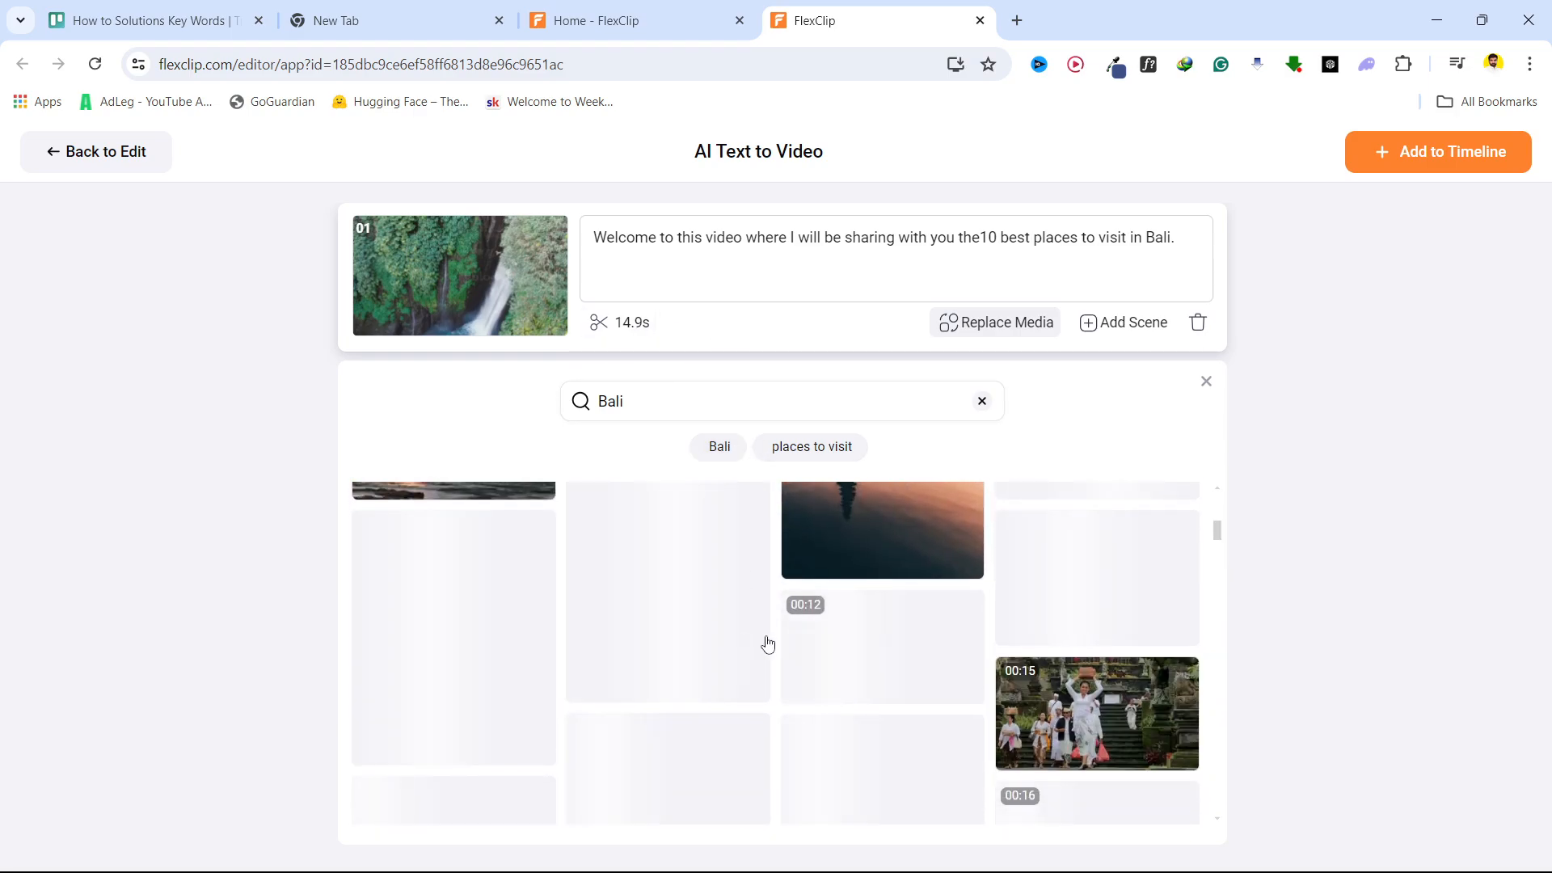
scroll(741, 644, up, 5)
click(514, 270)
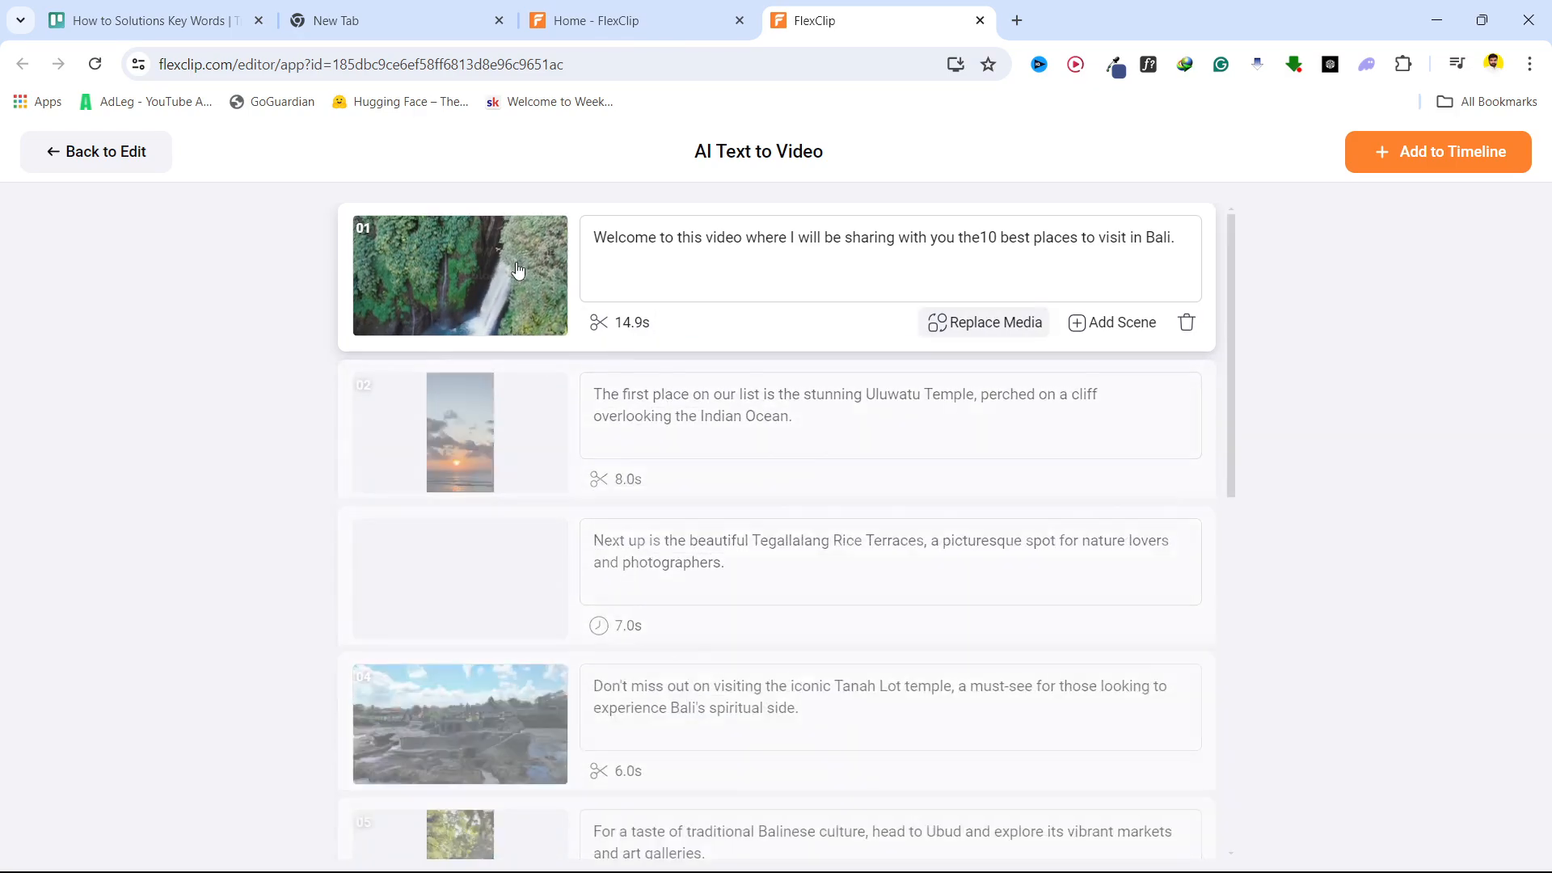
- Insert an empty scene after the first scene and add all generated scenes to the timeline
click(1112, 323)
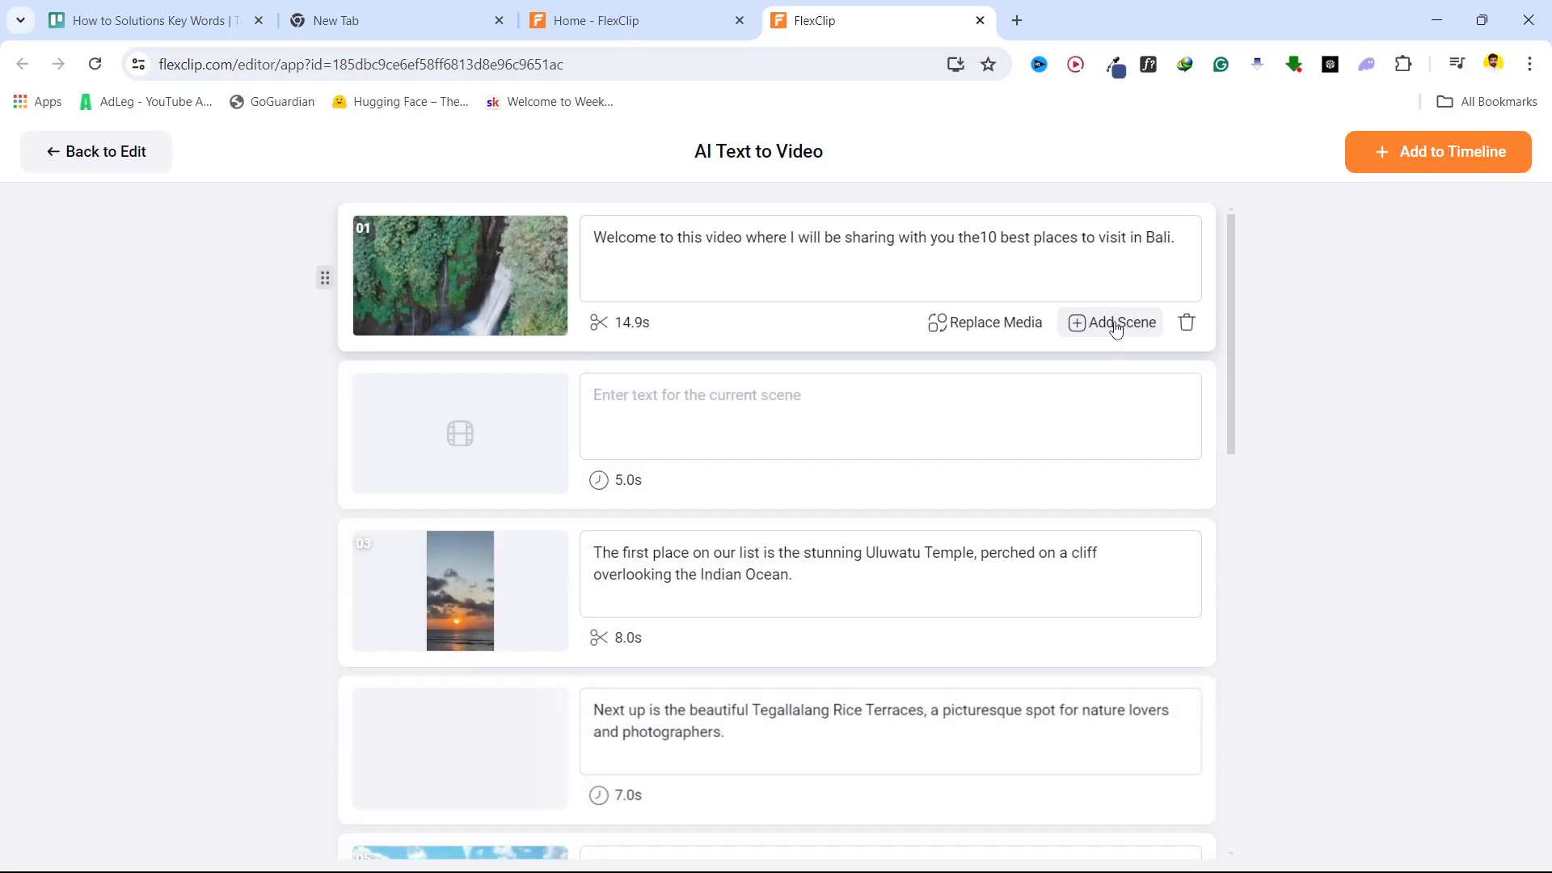
click(986, 322)
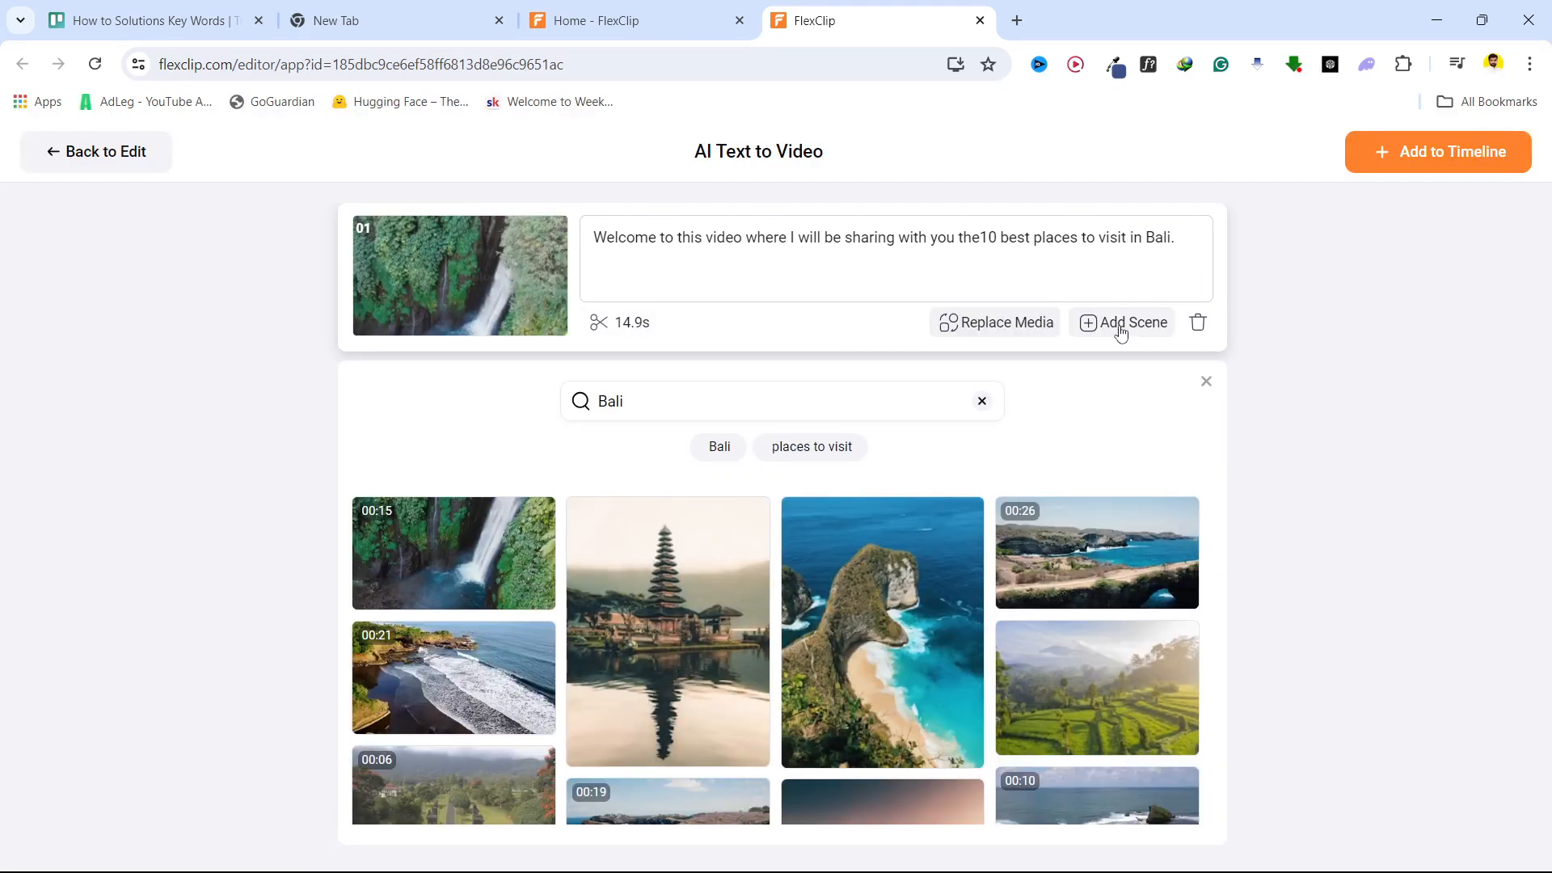
click(1416, 159)
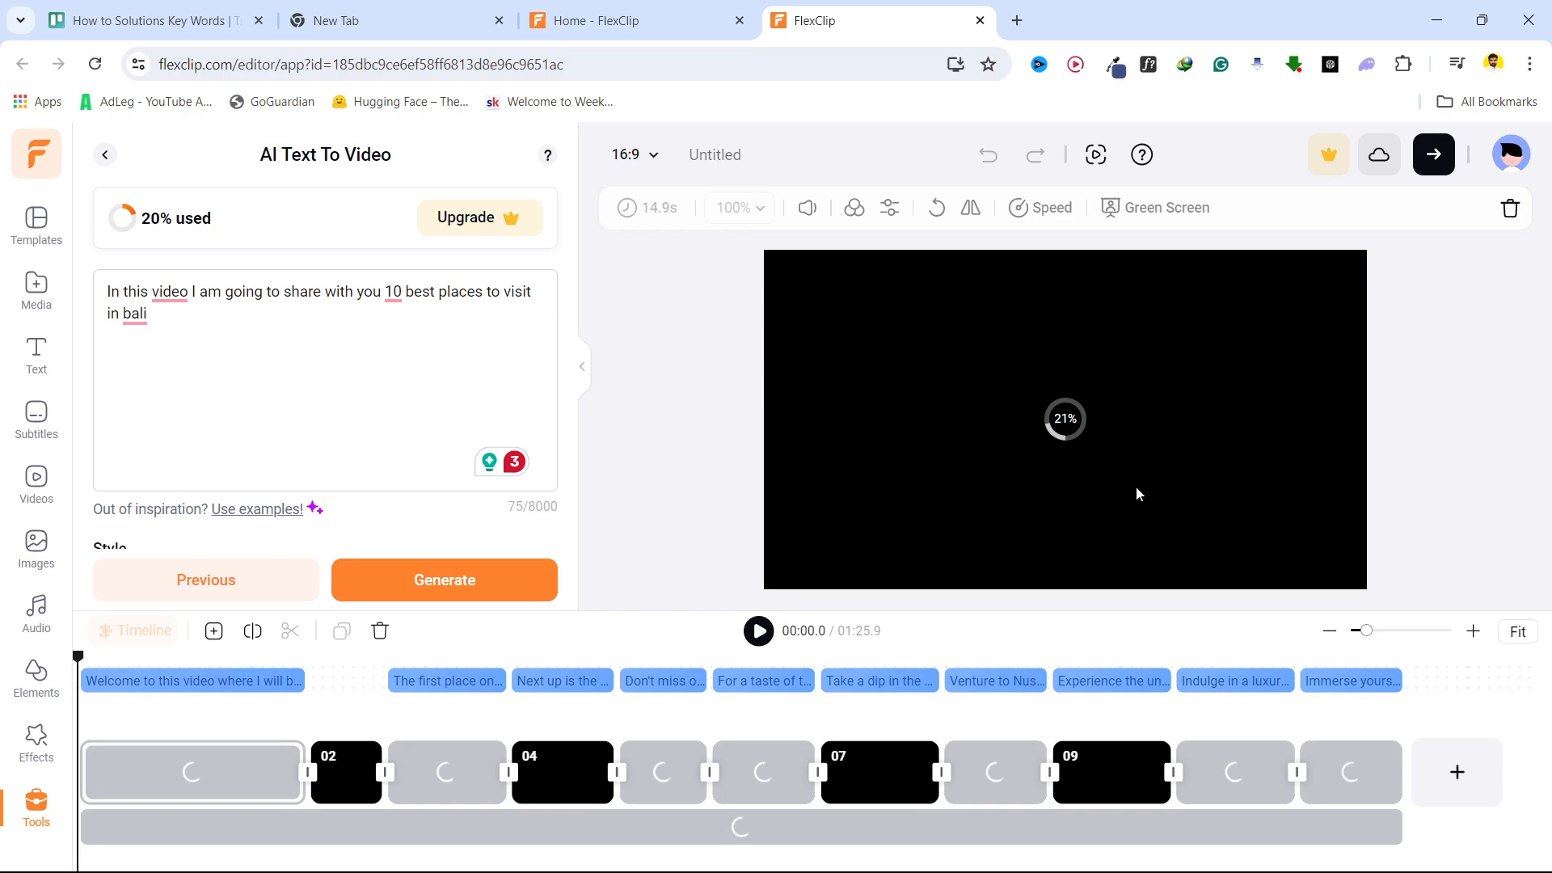
- Play the first few seconds of the assembled video as a preview, then pause it
scroll(268, 394, down, 3)
scroll(283, 372, up, 3)
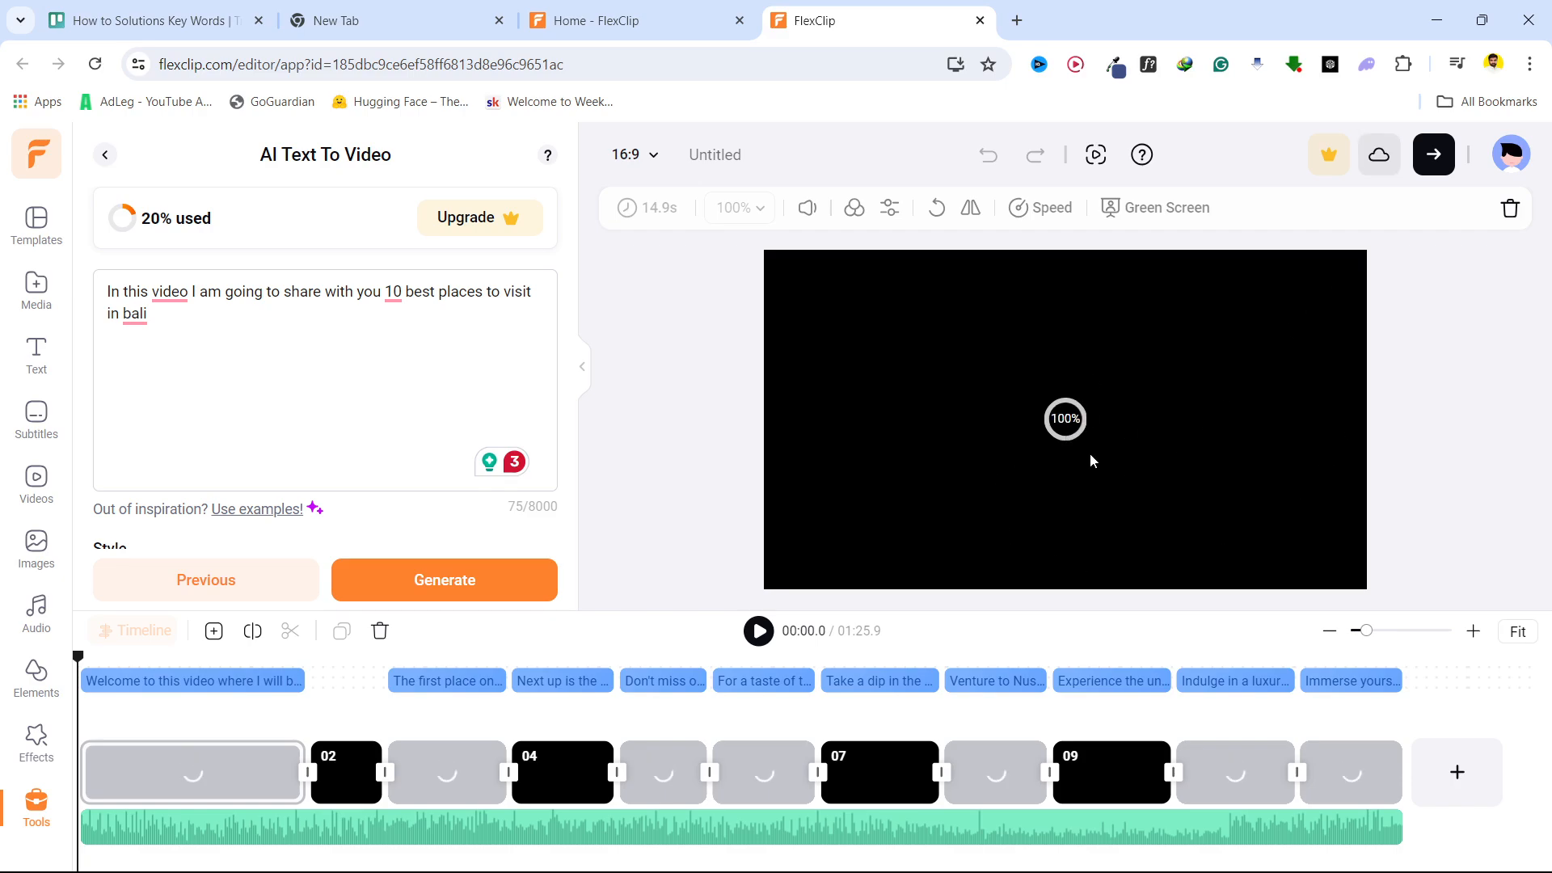
click(757, 631)
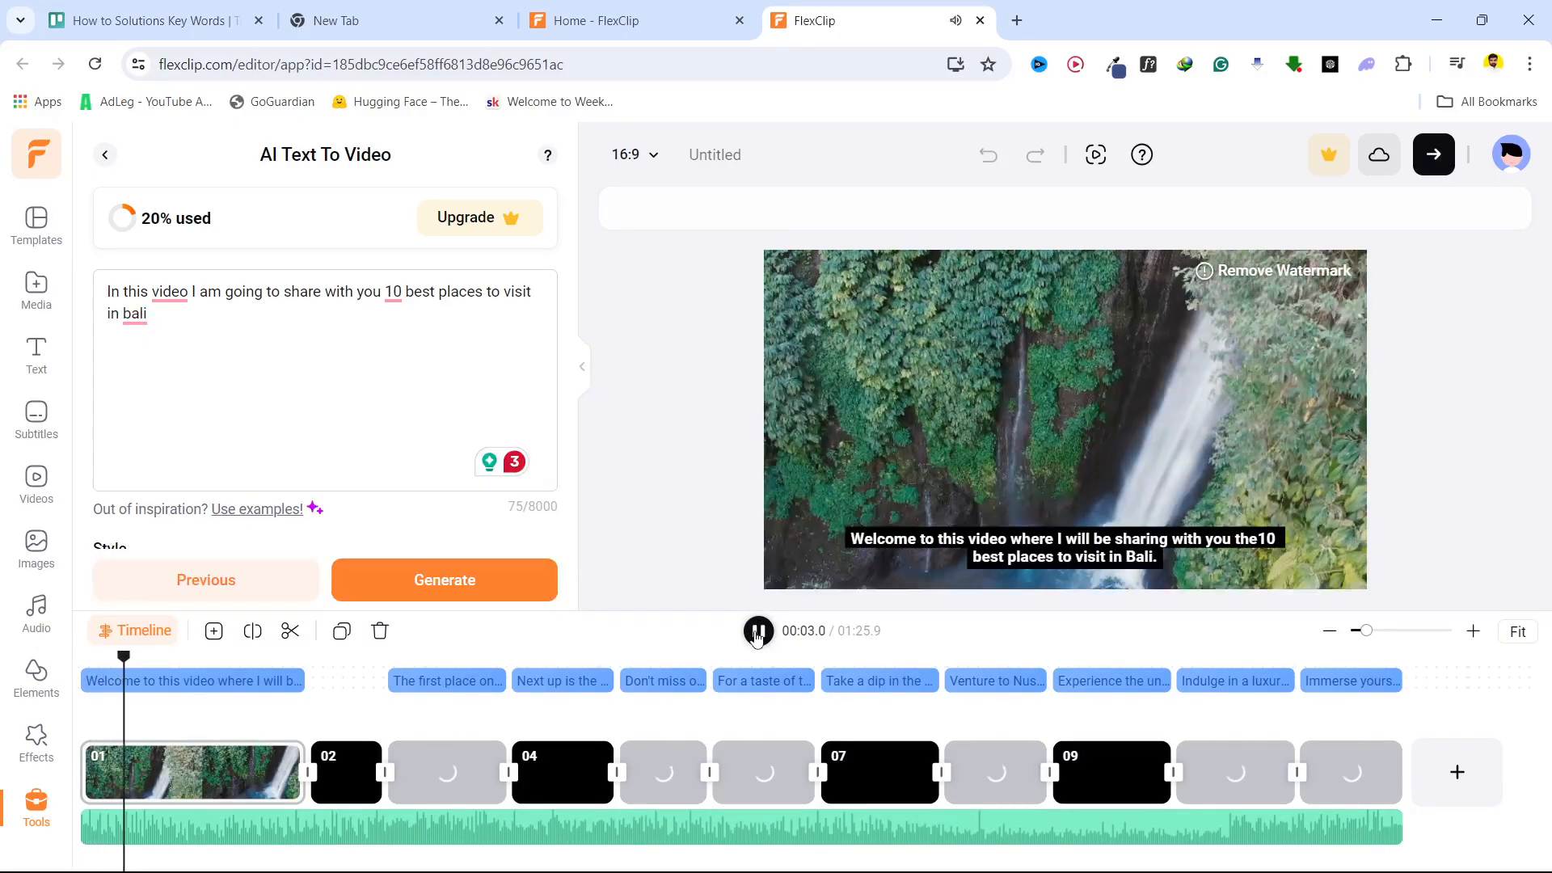
click(760, 630)
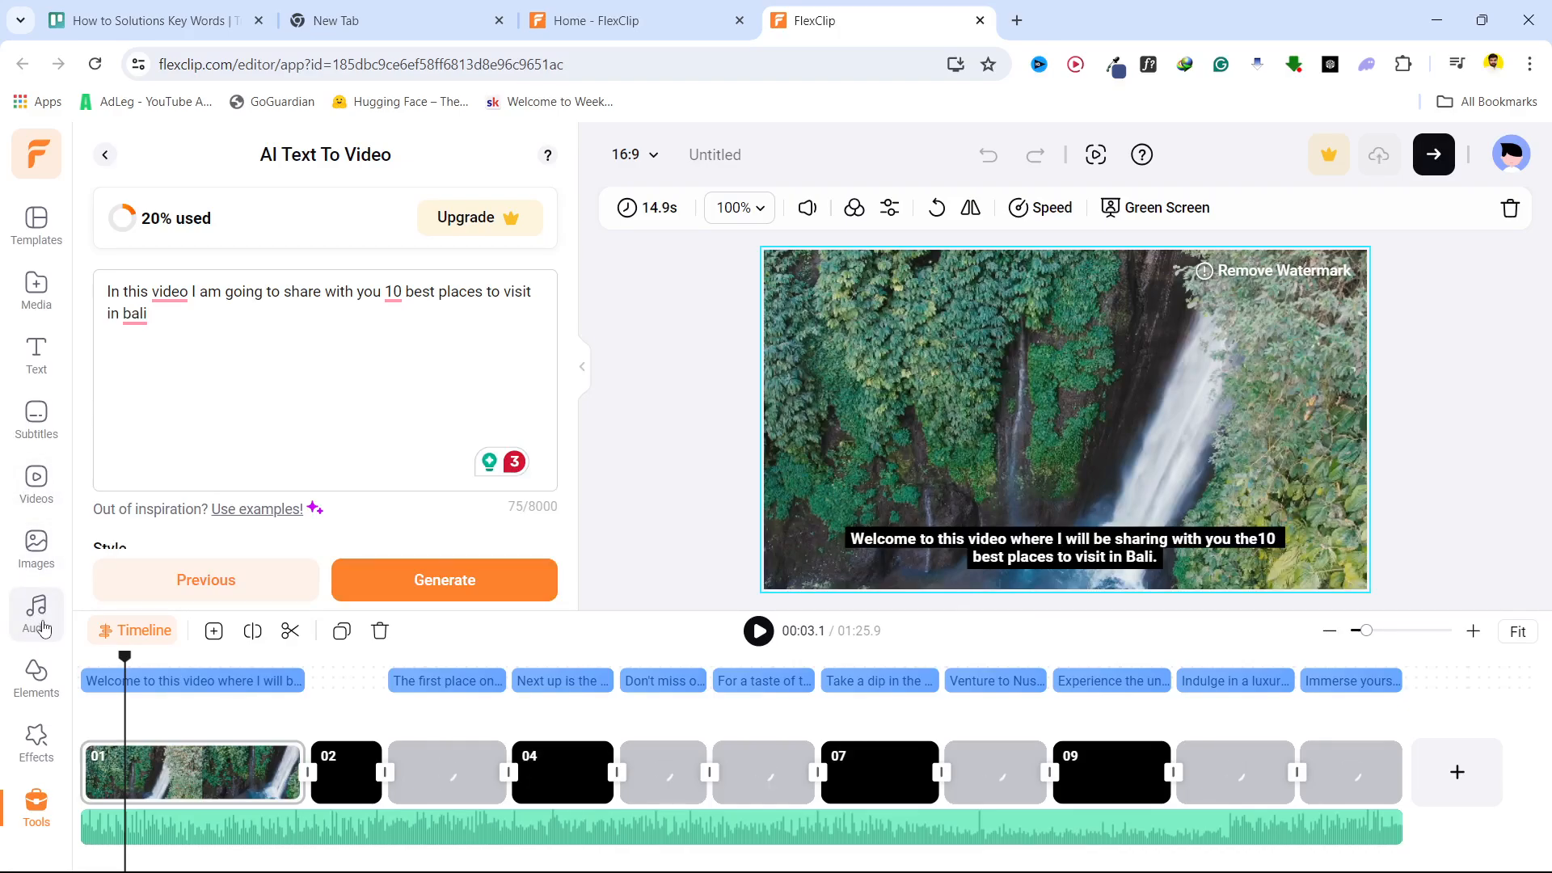
- Browse the stock audio library and insert a blank scene after the first scene on the timeline
click(41, 624)
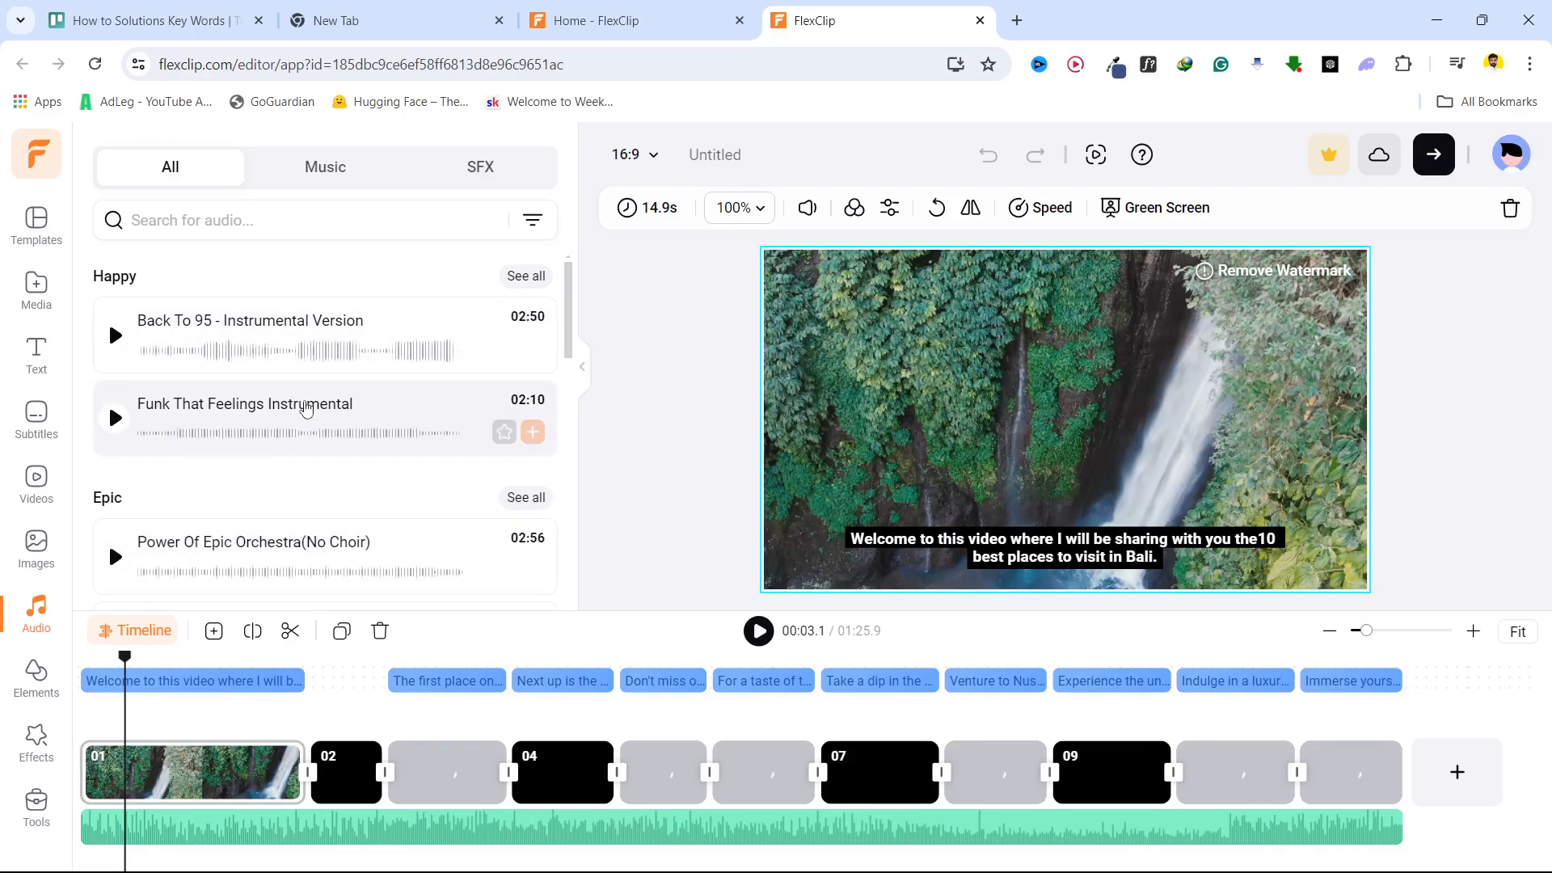
scroll(125, 537, down, 3)
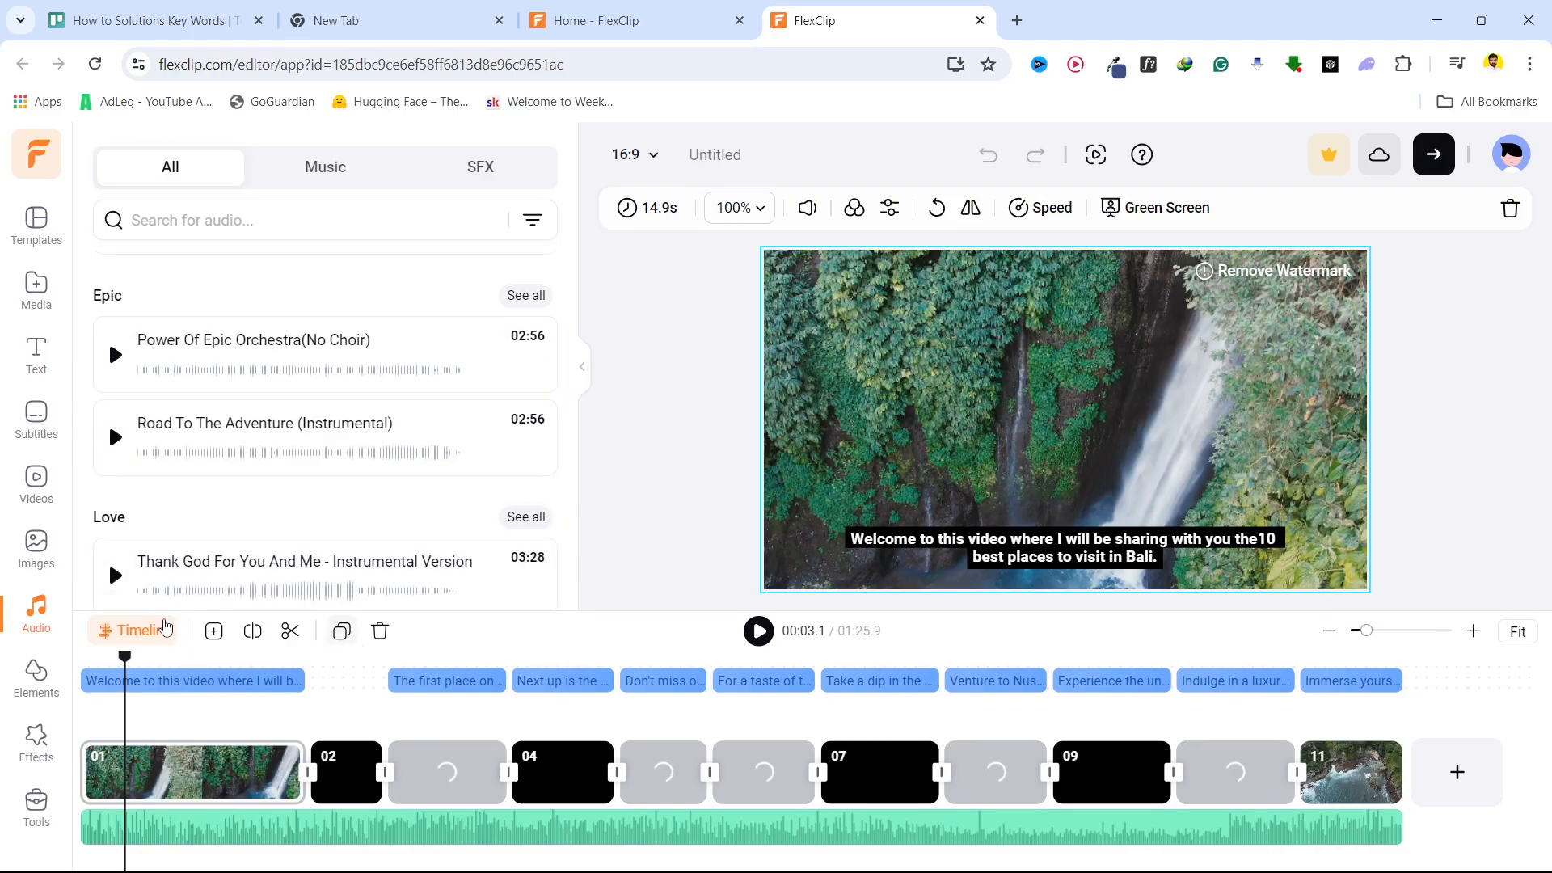
click(214, 631)
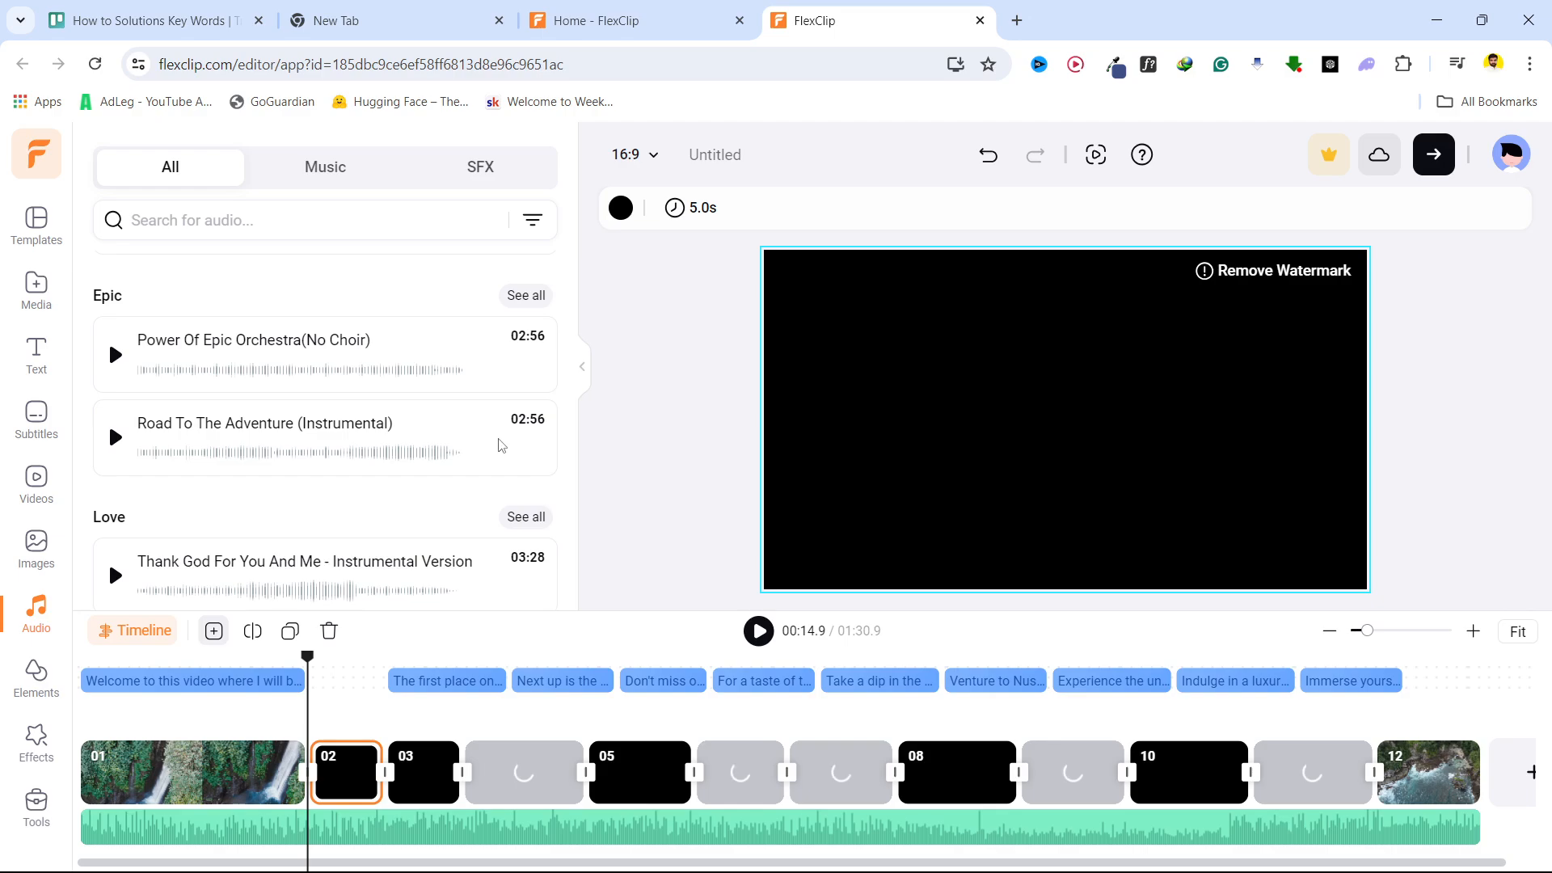
click(111, 663)
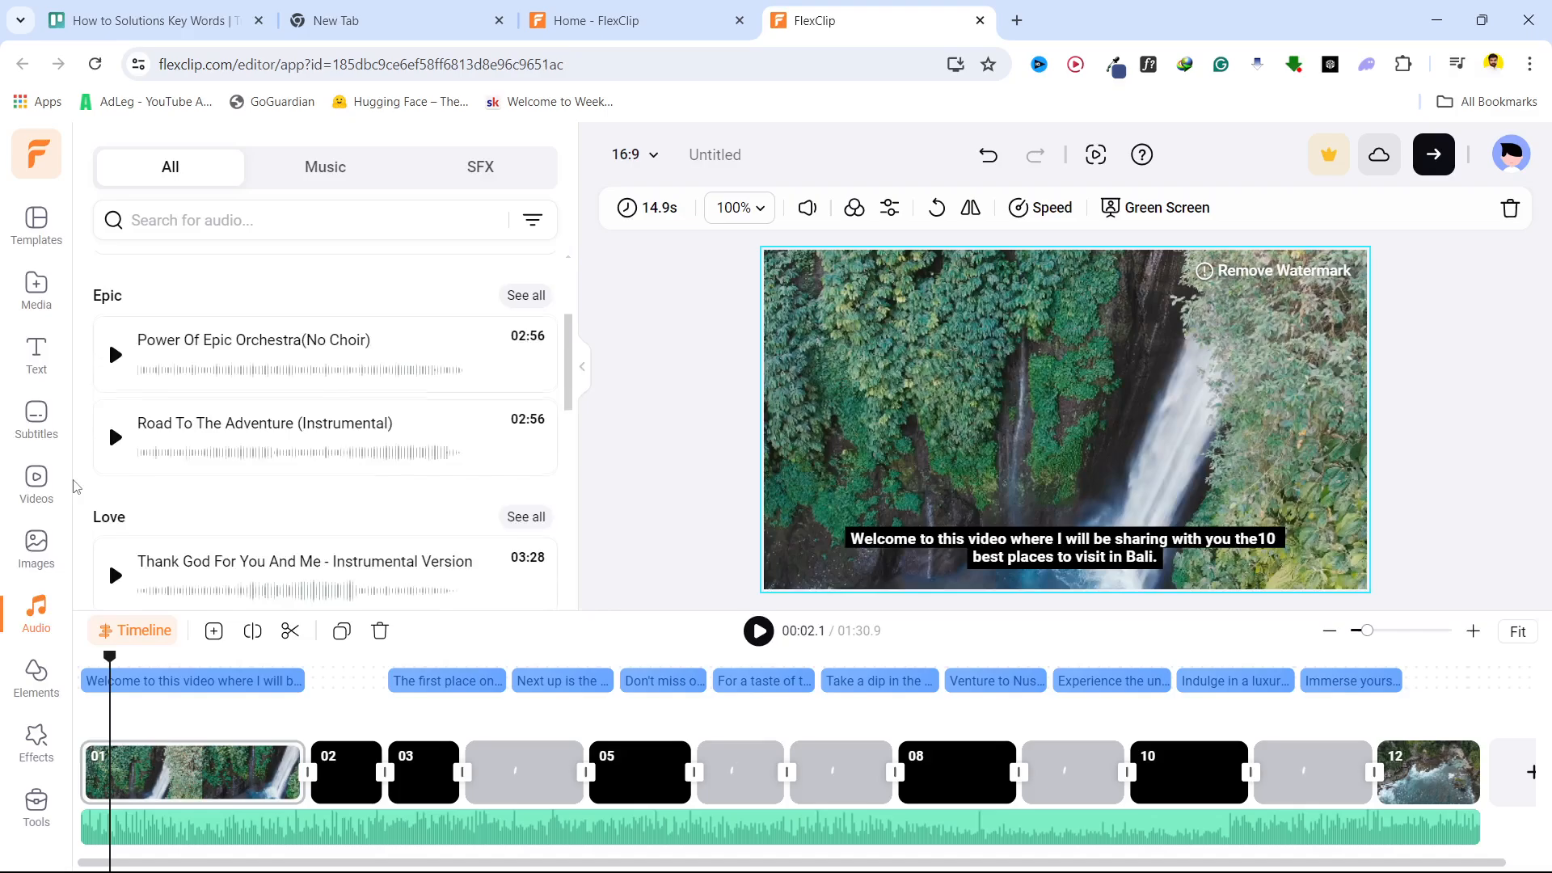
scroll(159, 505, down, 4)
scroll(159, 505, up, 5)
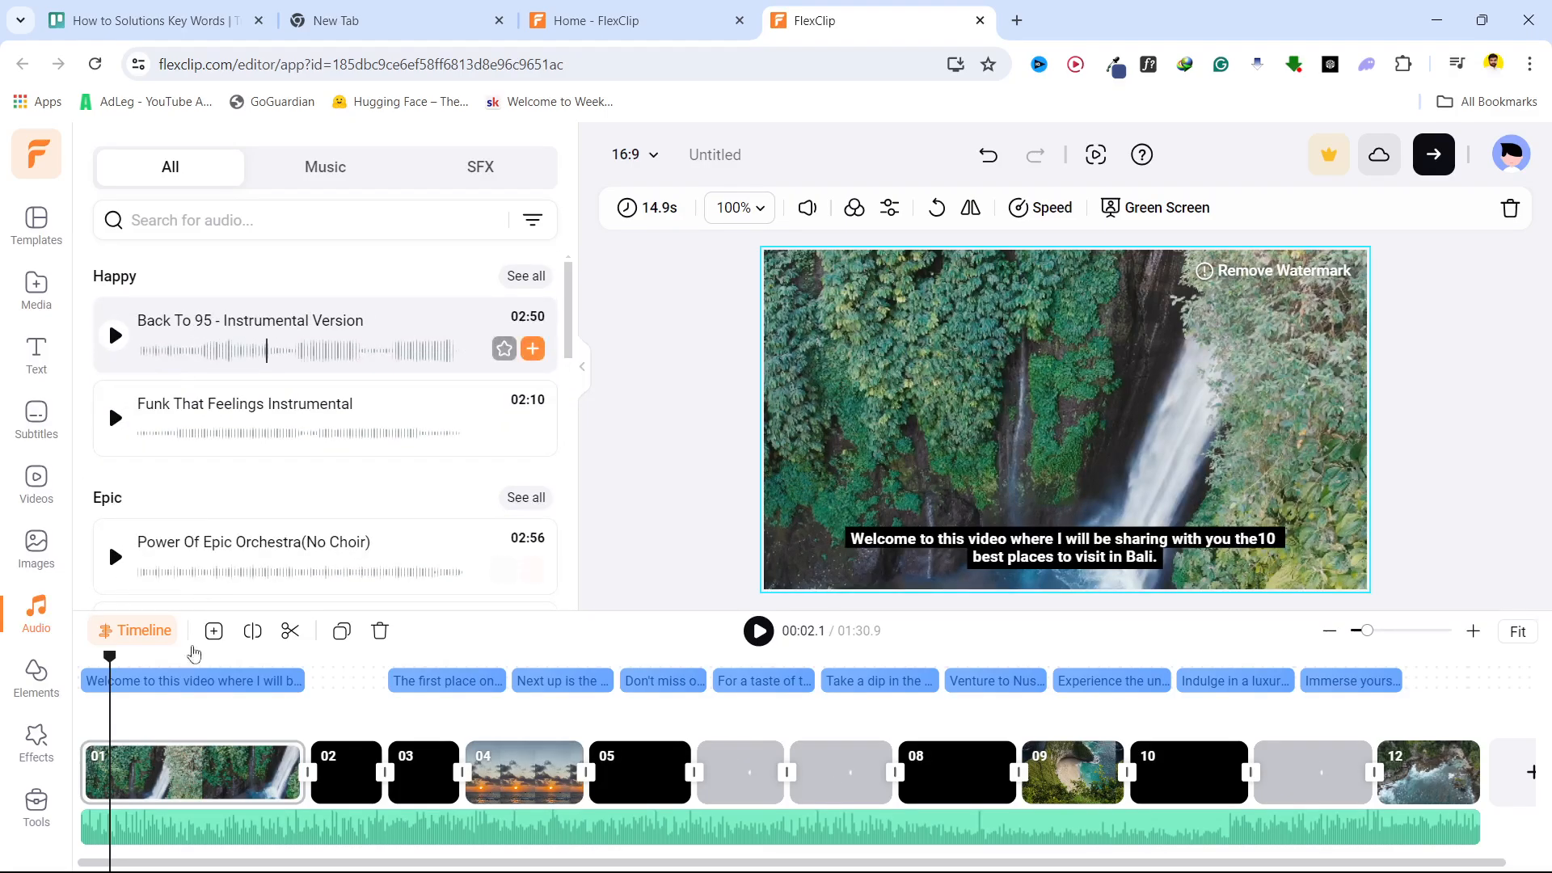
- Try to generate speech from the subtitles with the English (United States) Jenny voice in General style
click(180, 684)
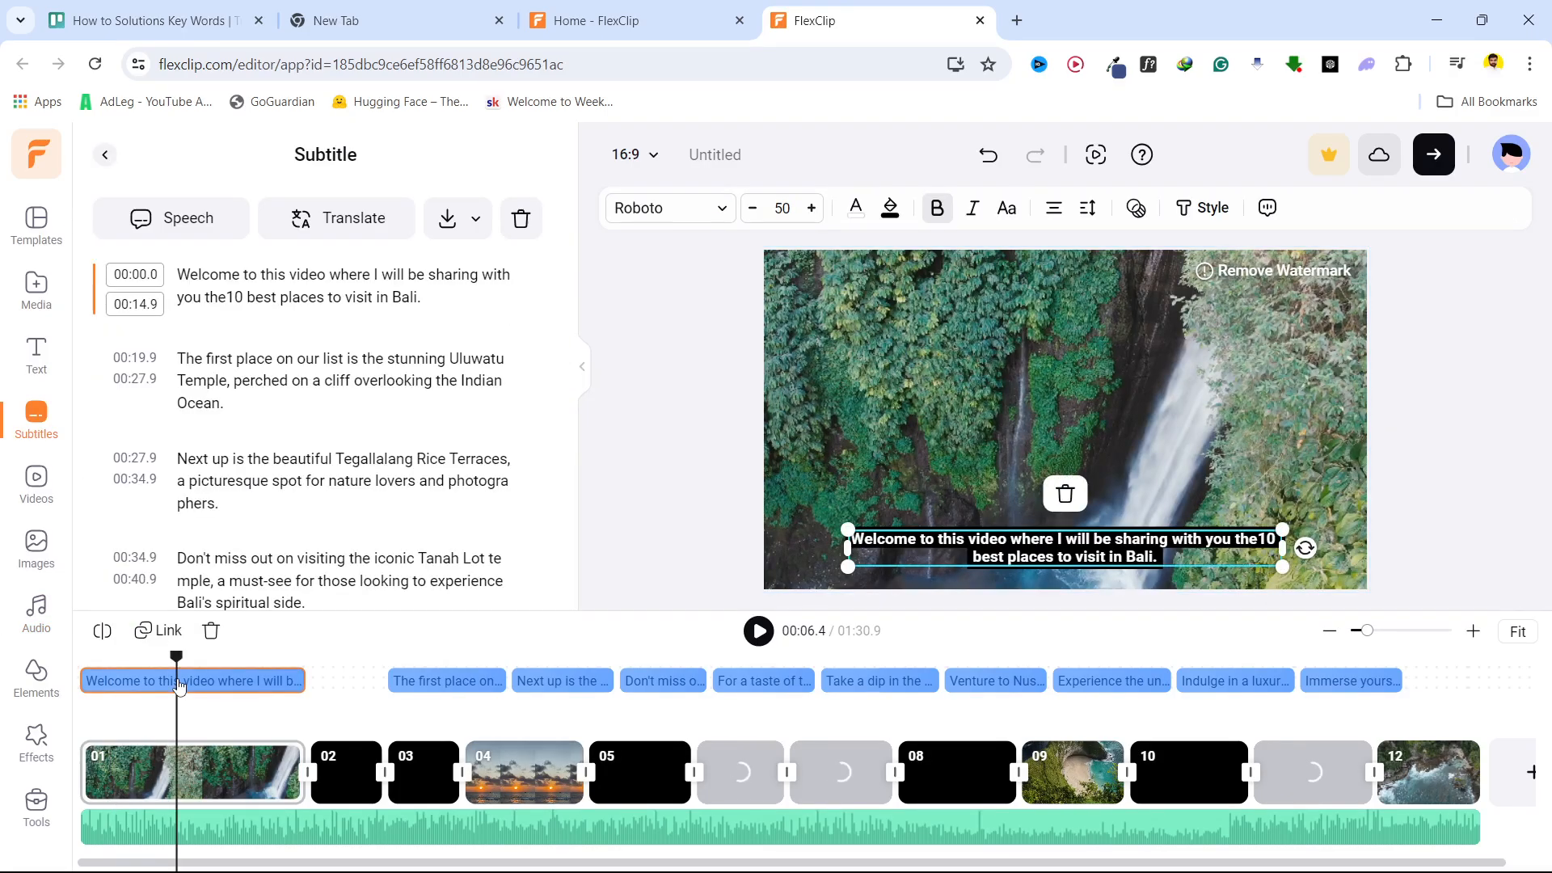
click(173, 219)
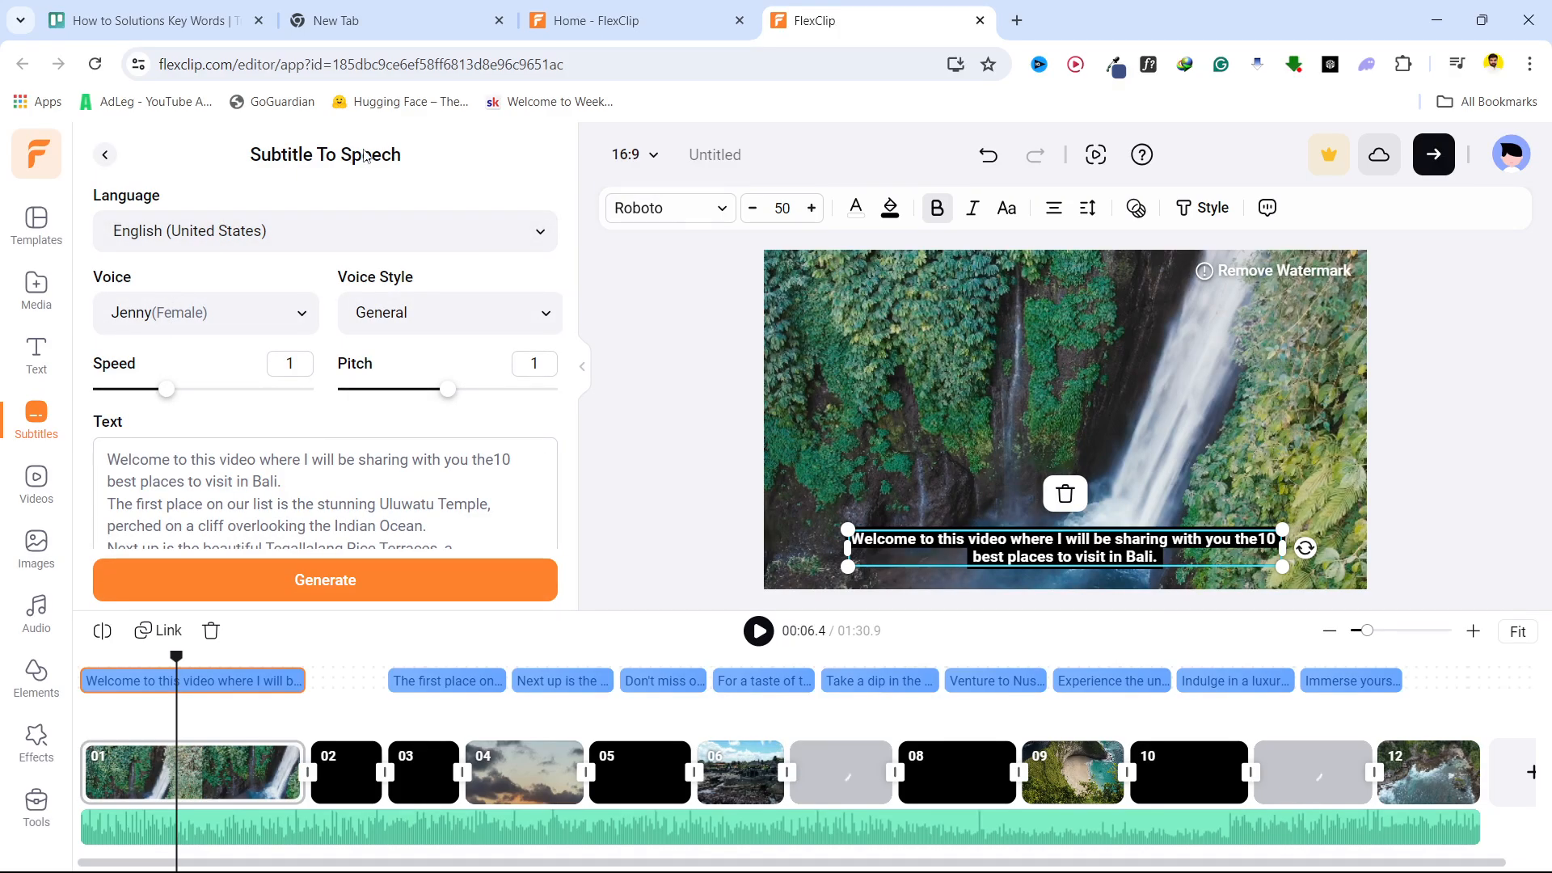
scroll(275, 475, down, 1)
scroll(275, 485, down, 3)
click(325, 579)
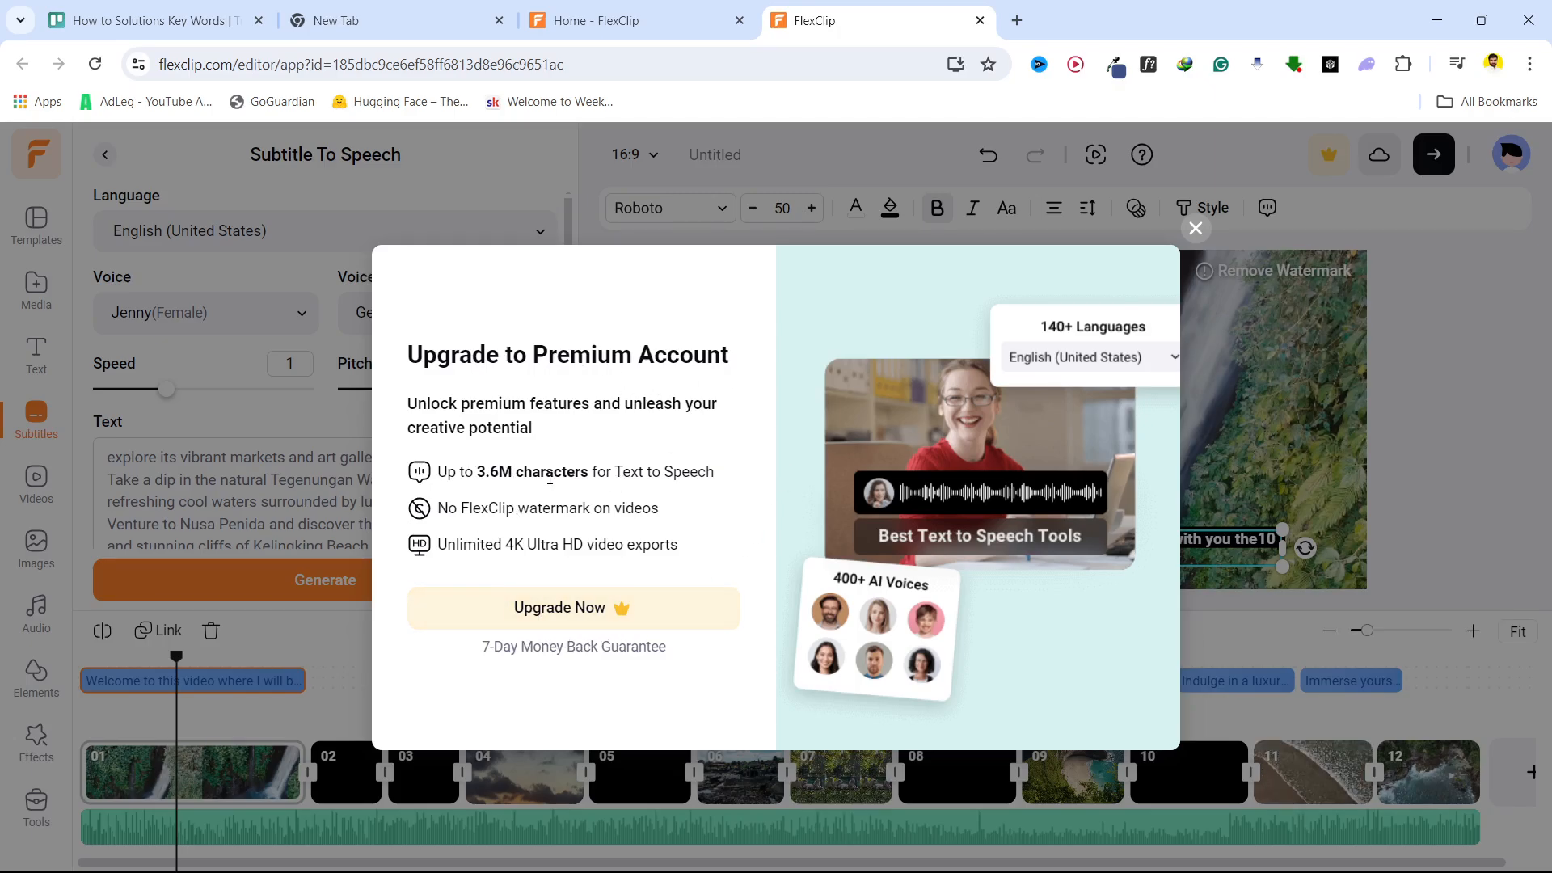
click(1195, 229)
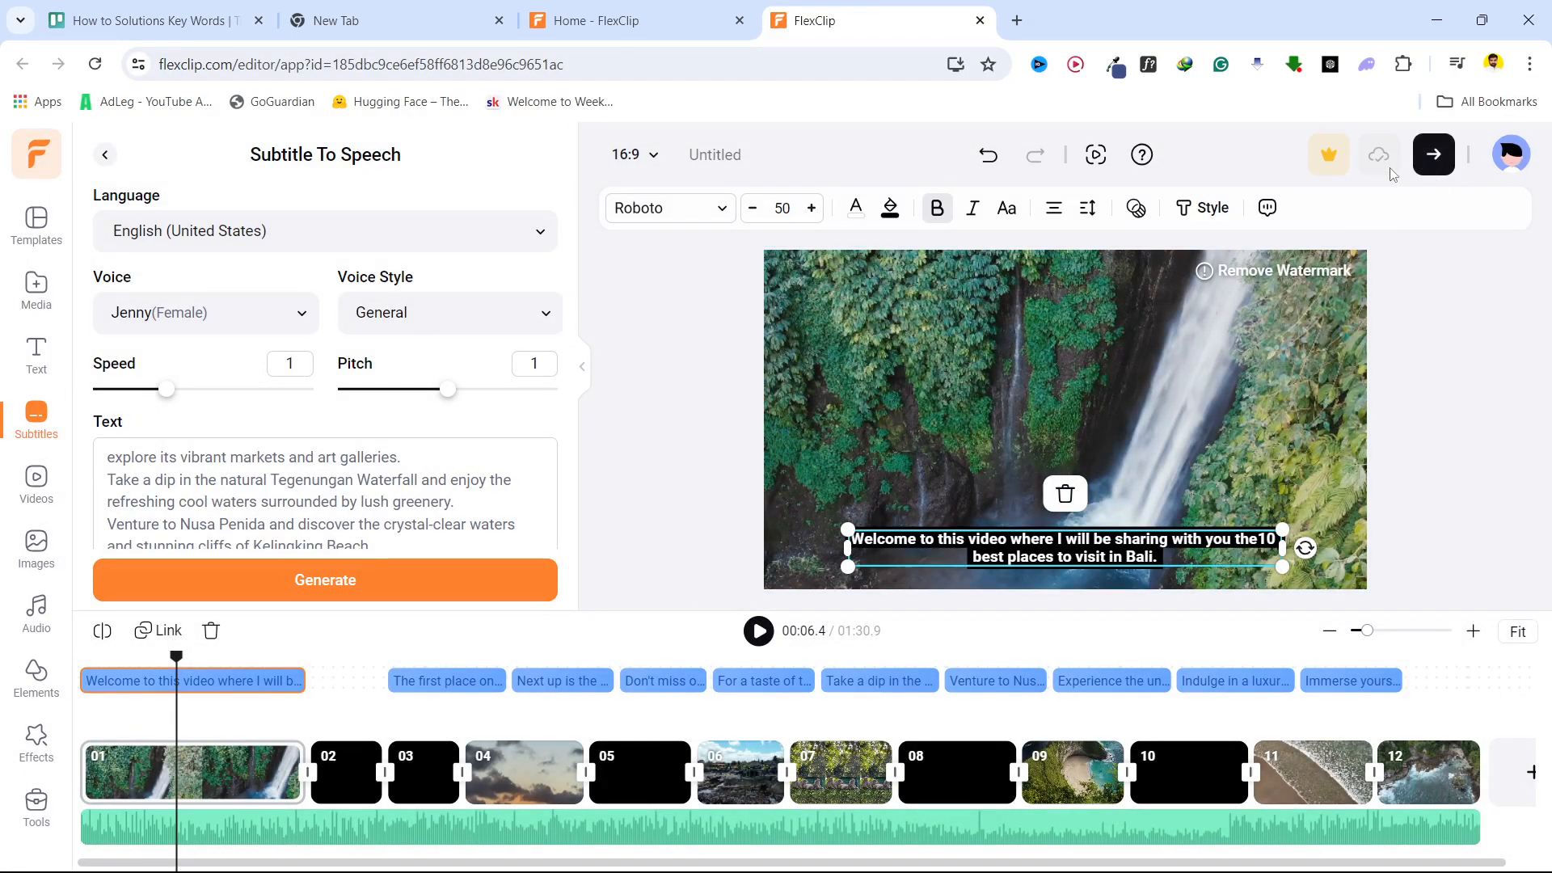
- Open the video export settings, try the 720p, 1080p and 4K resolutions, and settle on 480p
click(1443, 171)
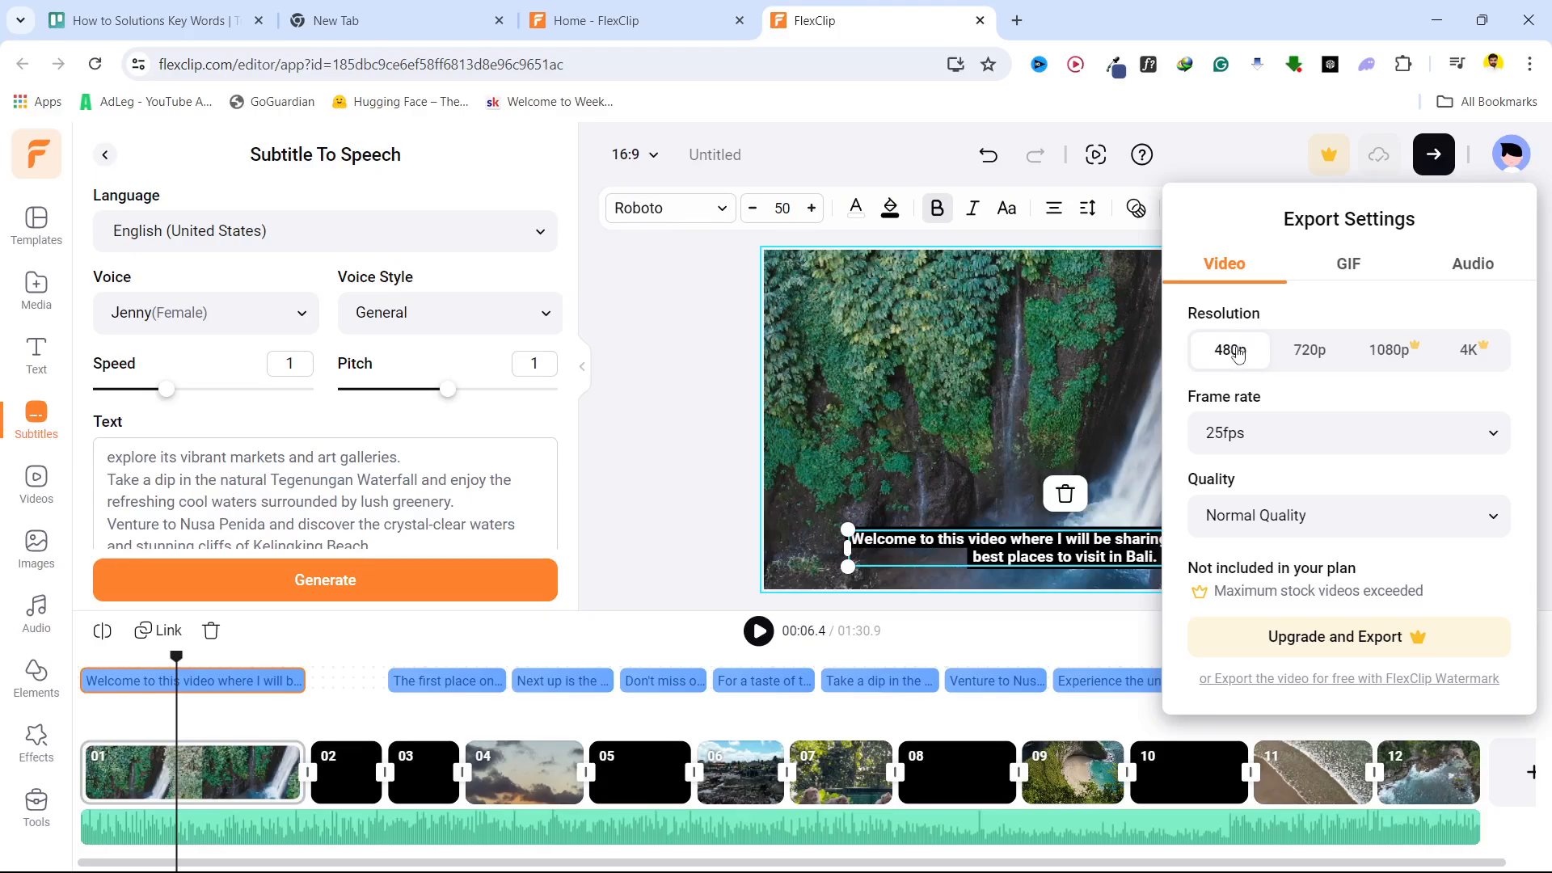
click(1303, 356)
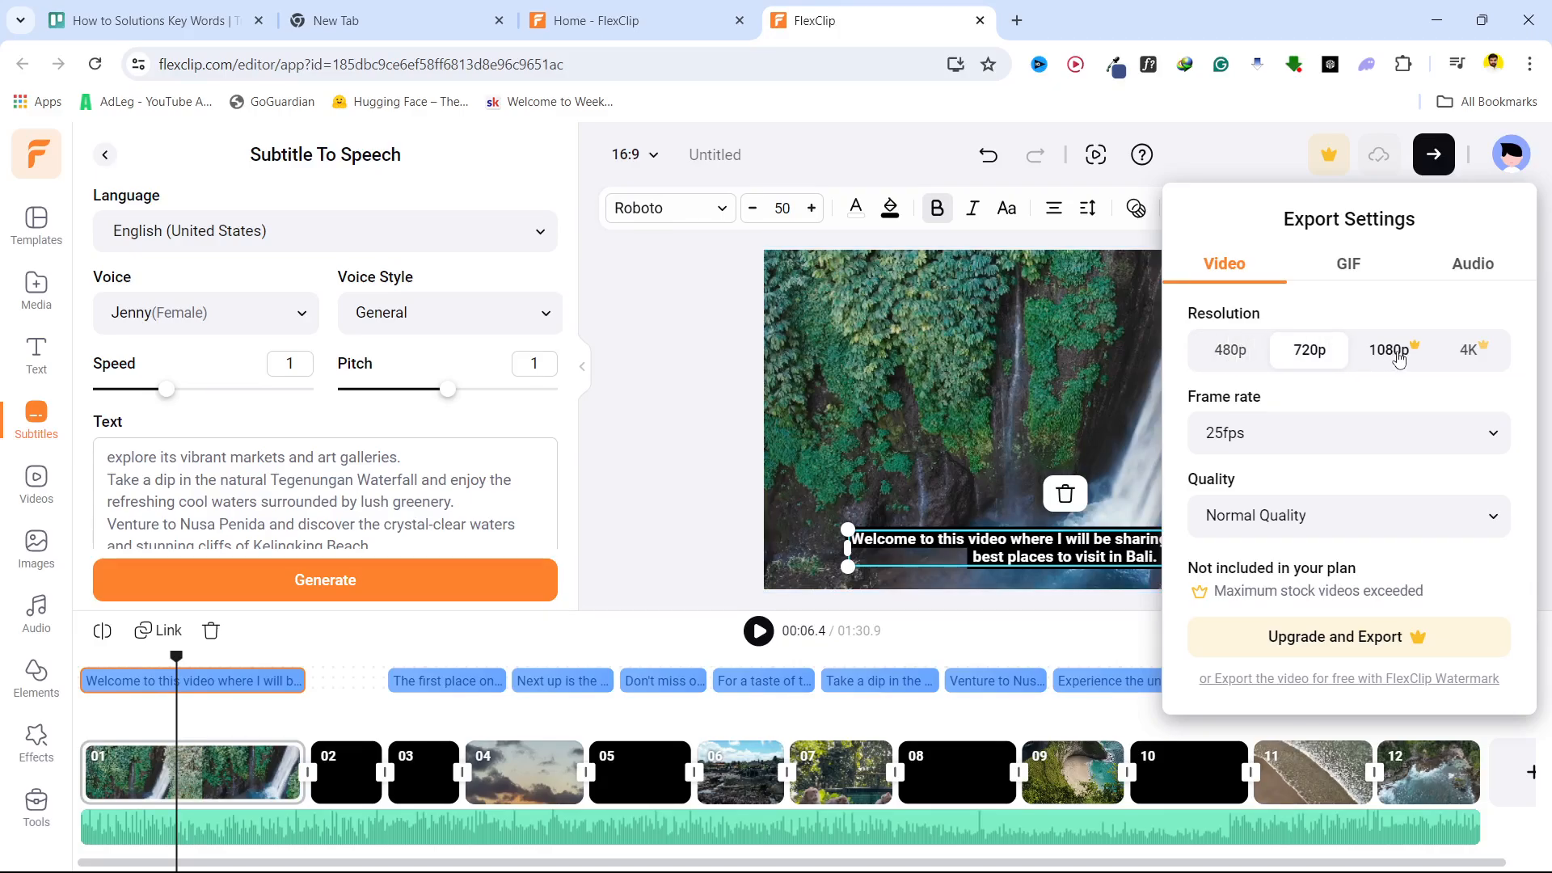
click(1399, 360)
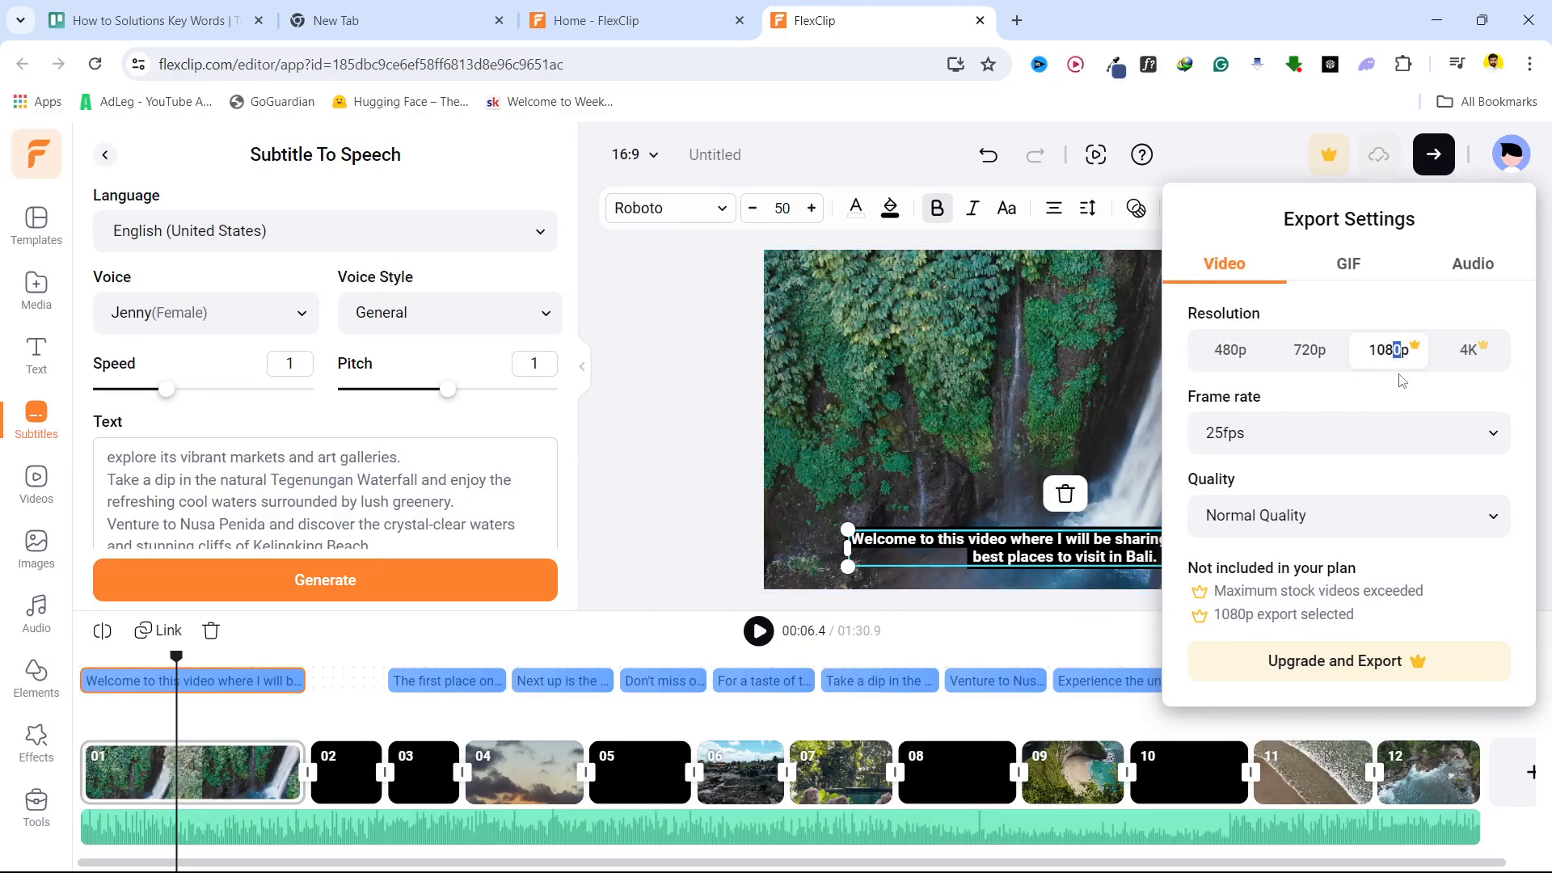
click(1468, 356)
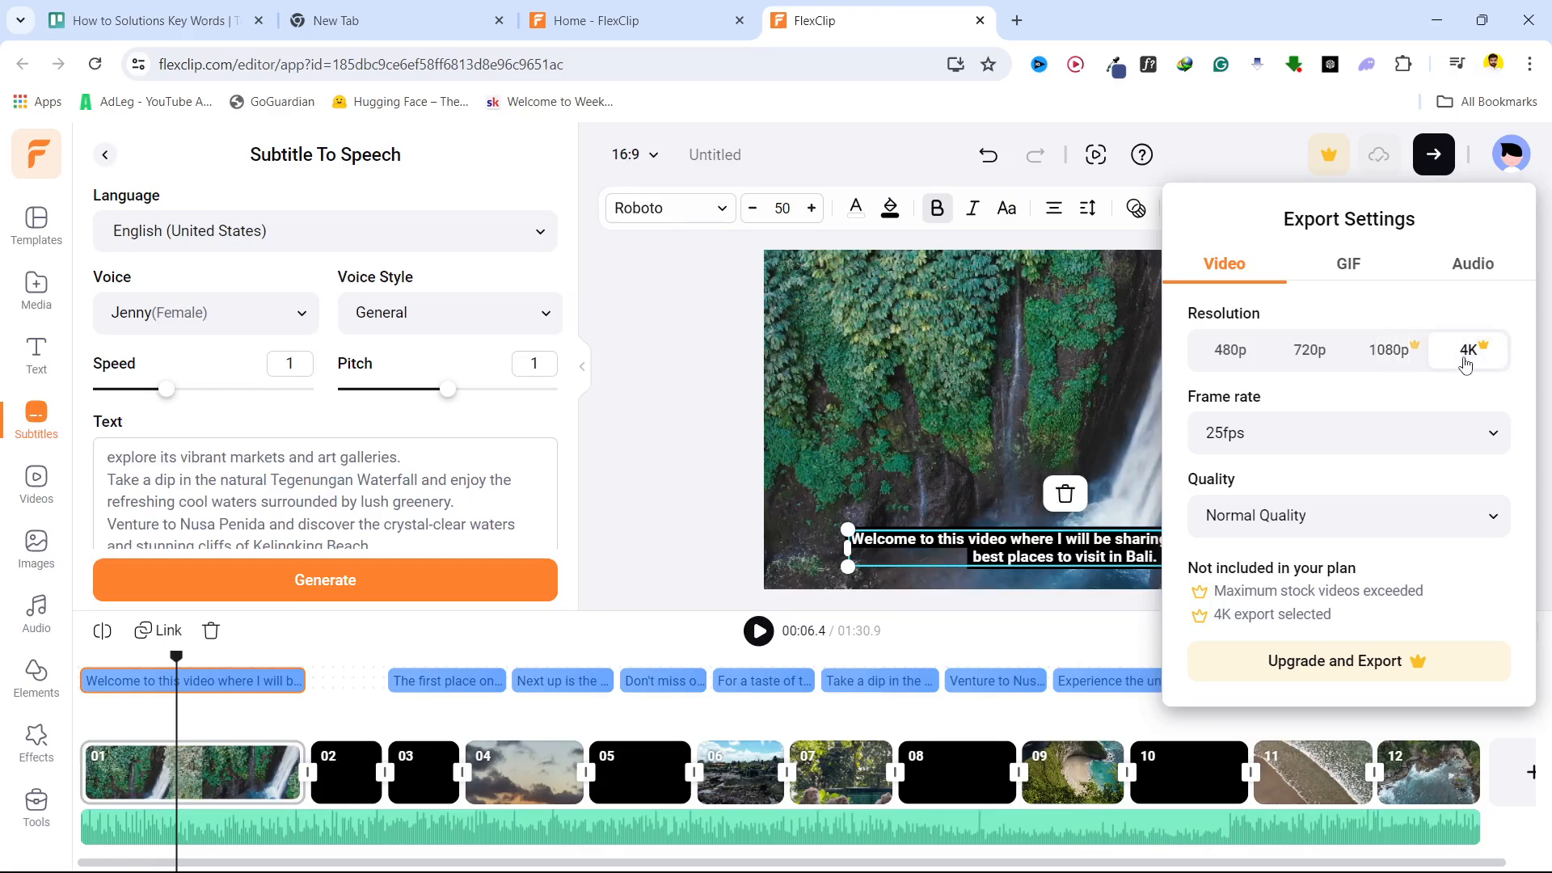
click(1256, 434)
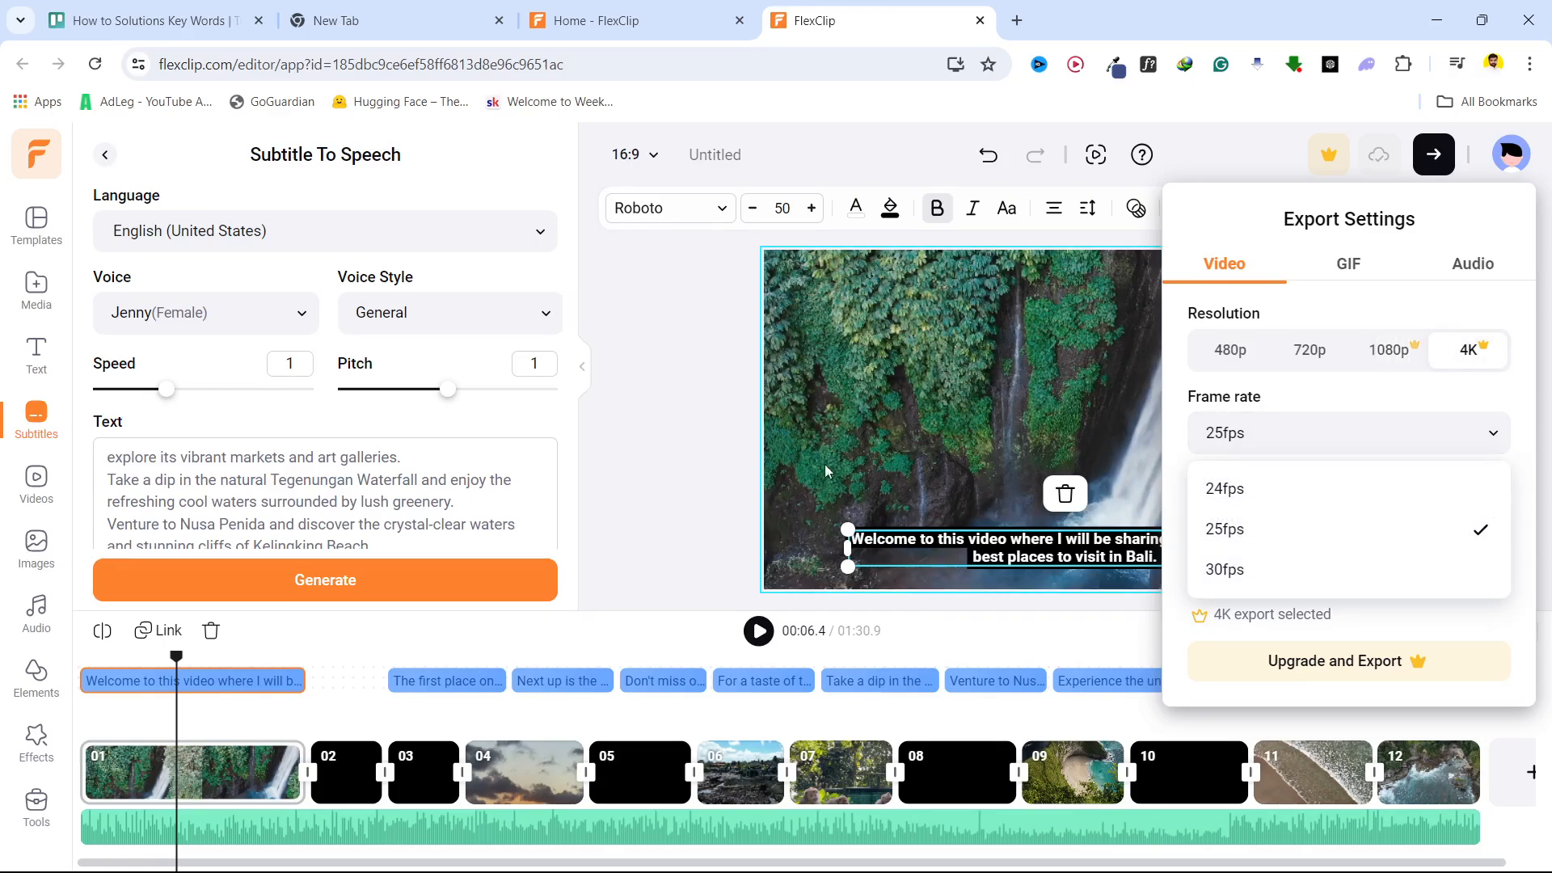
click(1273, 265)
click(1230, 349)
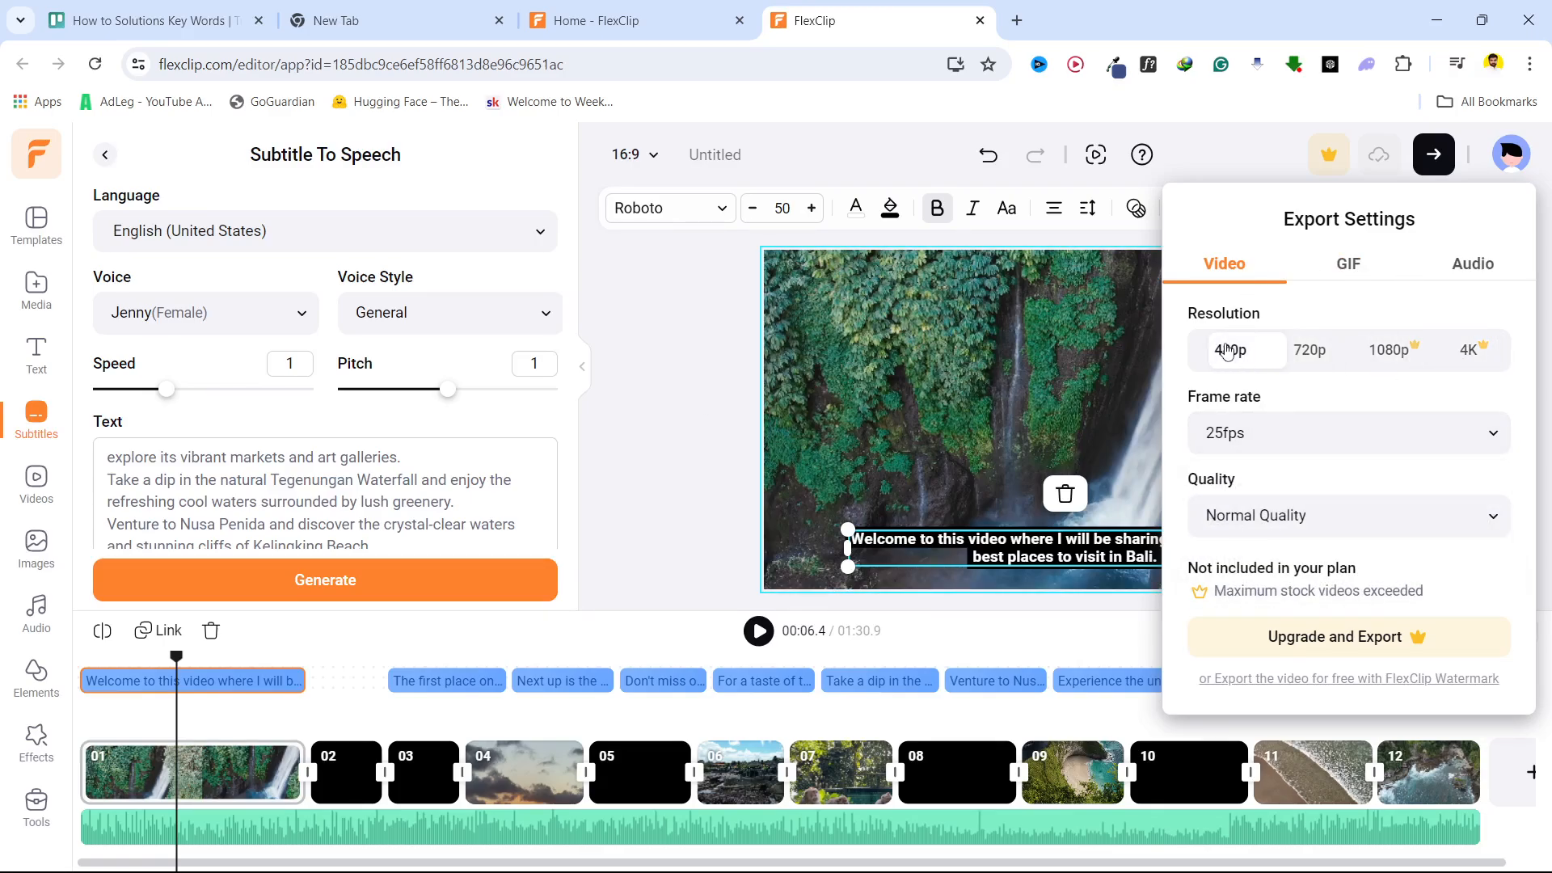
- Set the export frame rate to 24fps and the quality to High Quality, then close the export settings
click(1249, 443)
click(1245, 491)
click(1246, 517)
click(1245, 567)
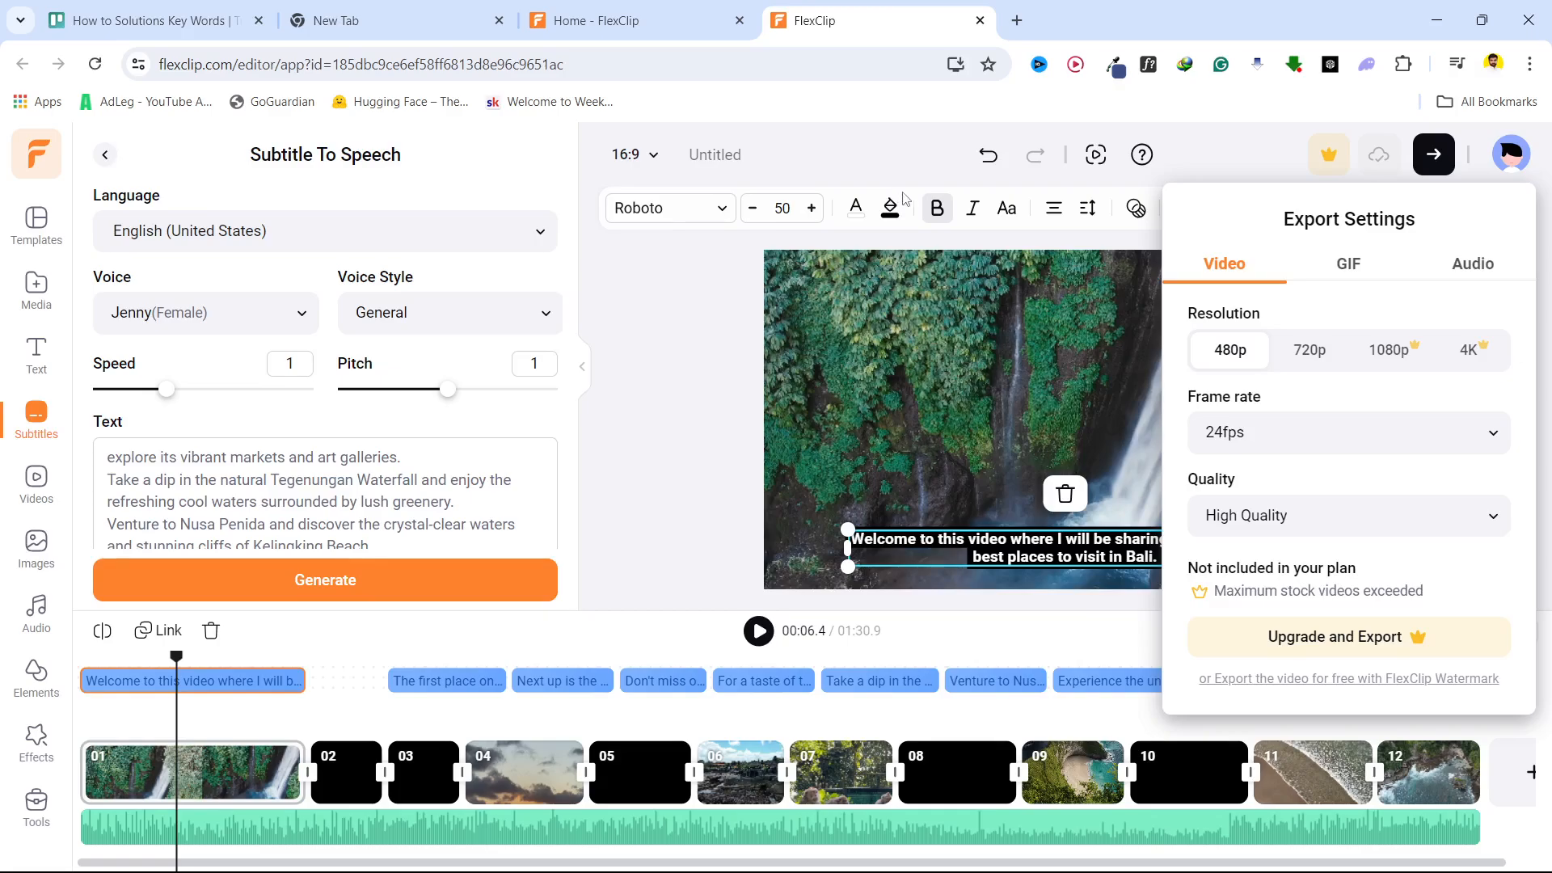
click(710, 293)
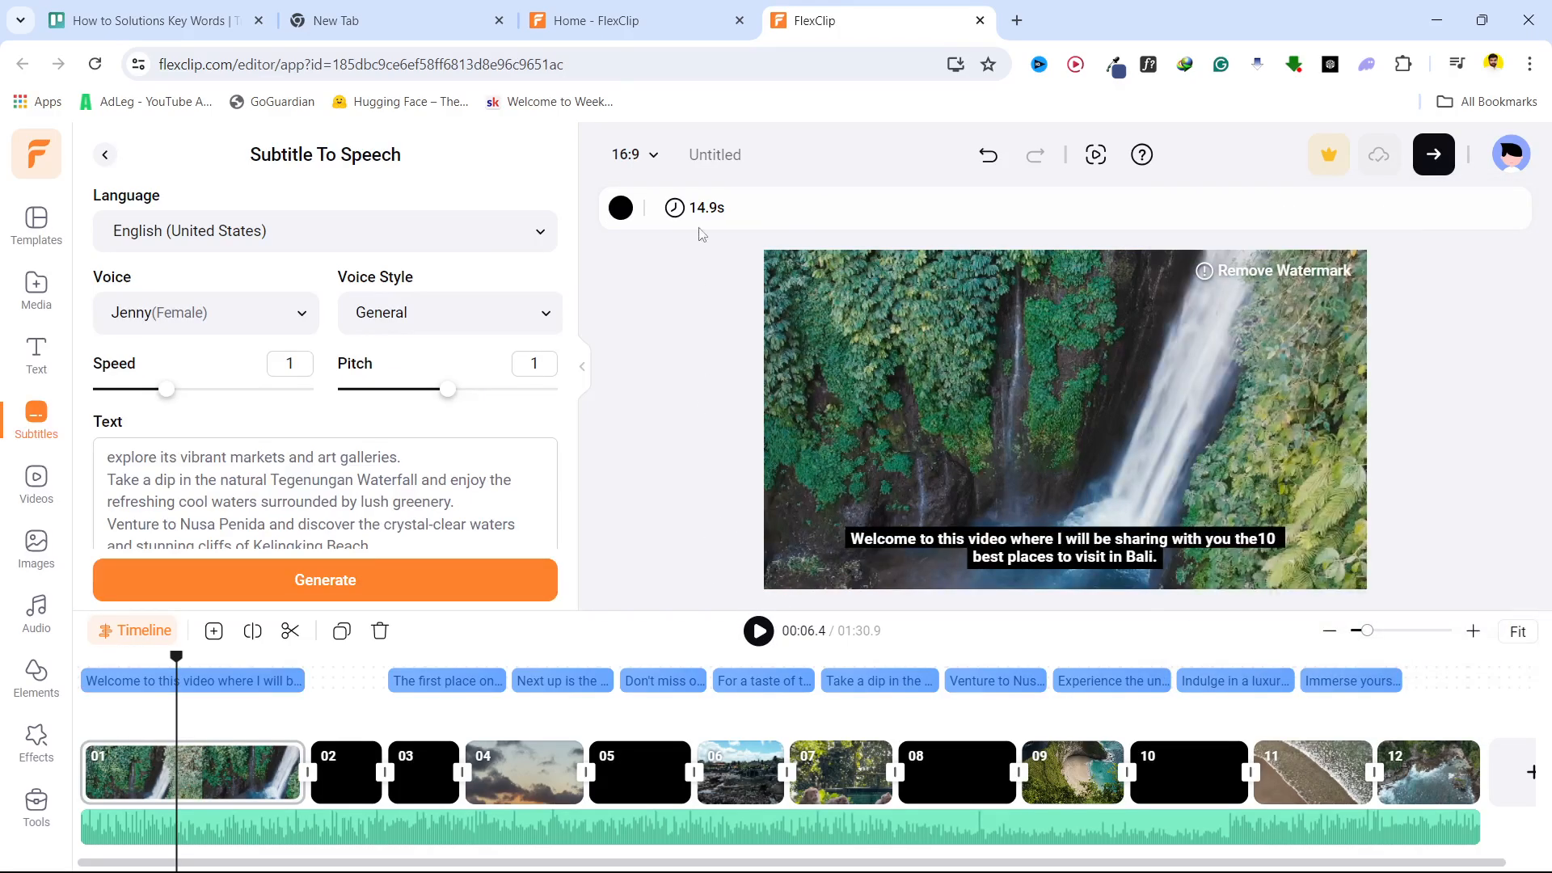
- Switch to the browser tab showing the Google search page
click(602, 20)
click(390, 11)
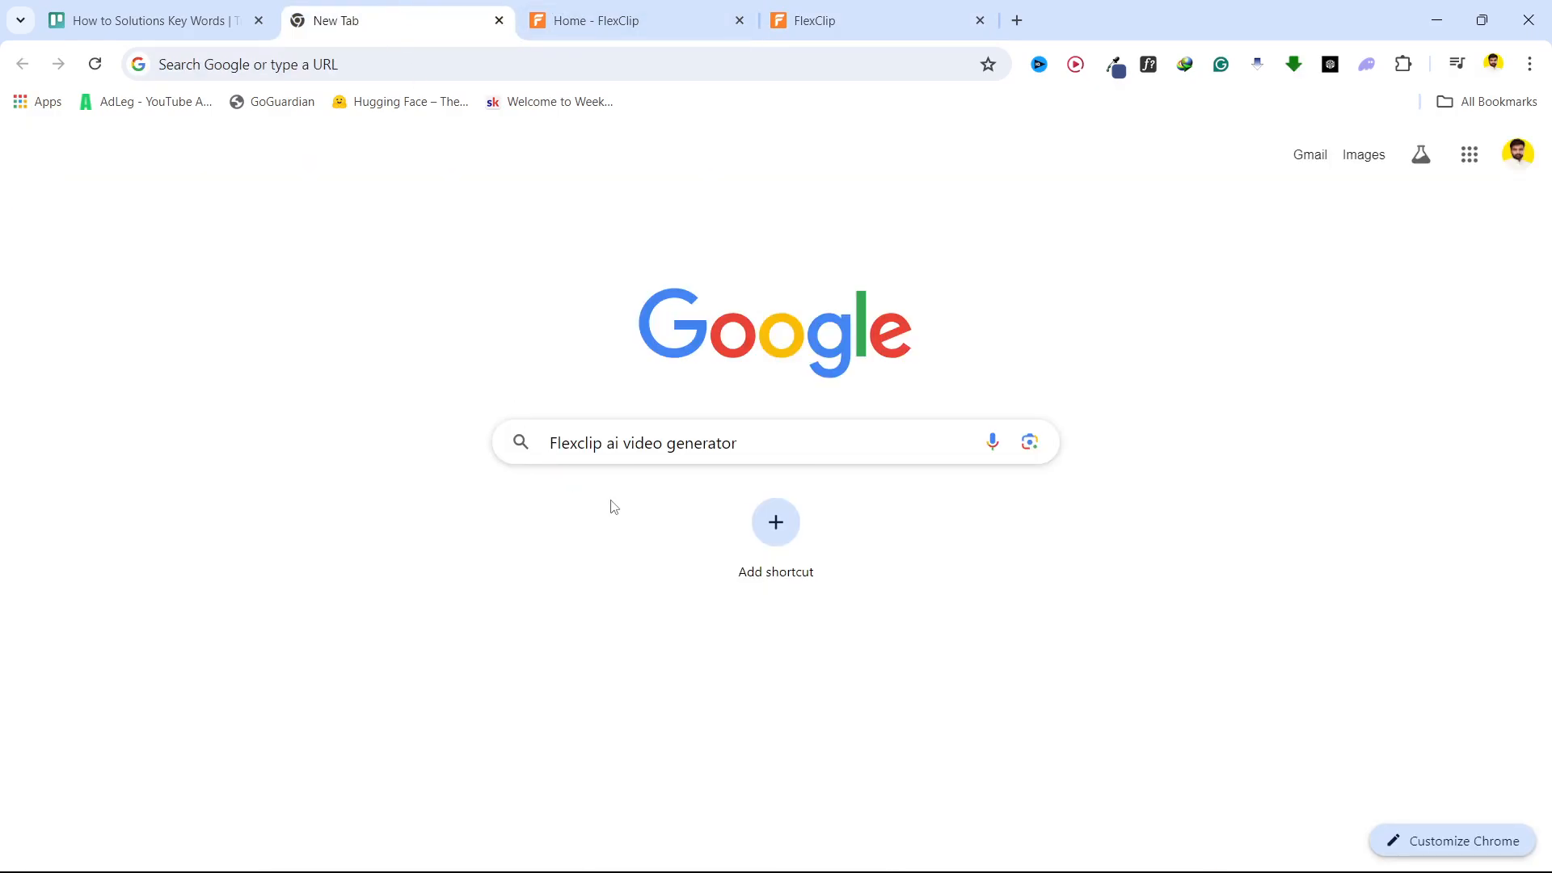